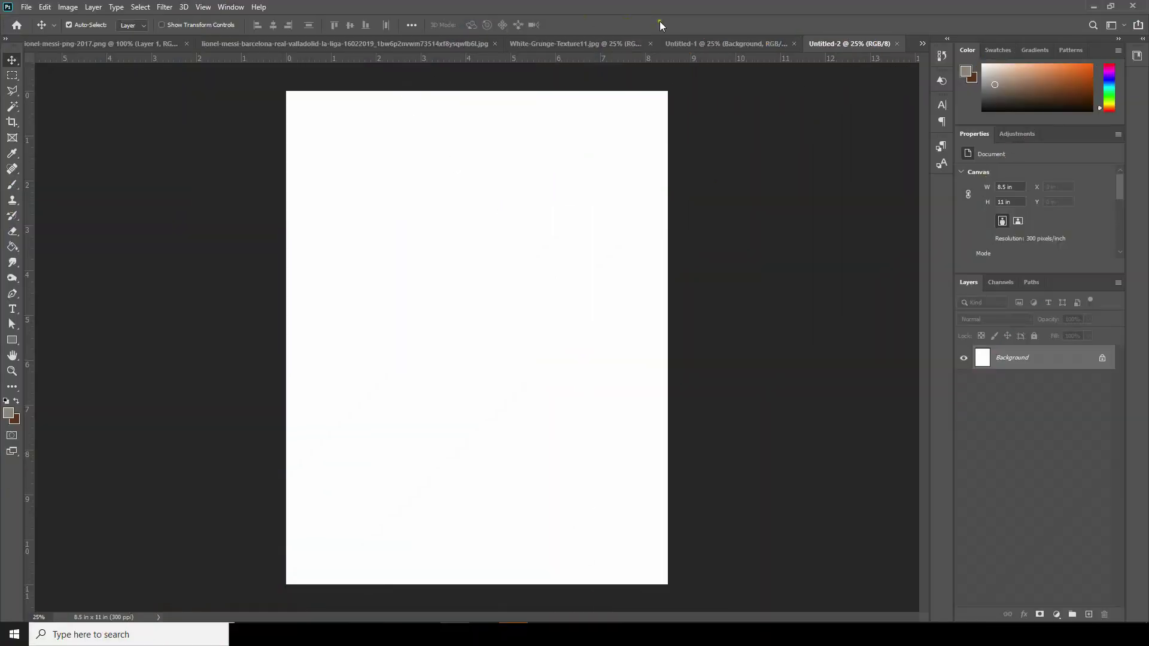
Step: Drag the Messi cutout from its PNG document into the Untitled-2 poster
left_click(291, 44)
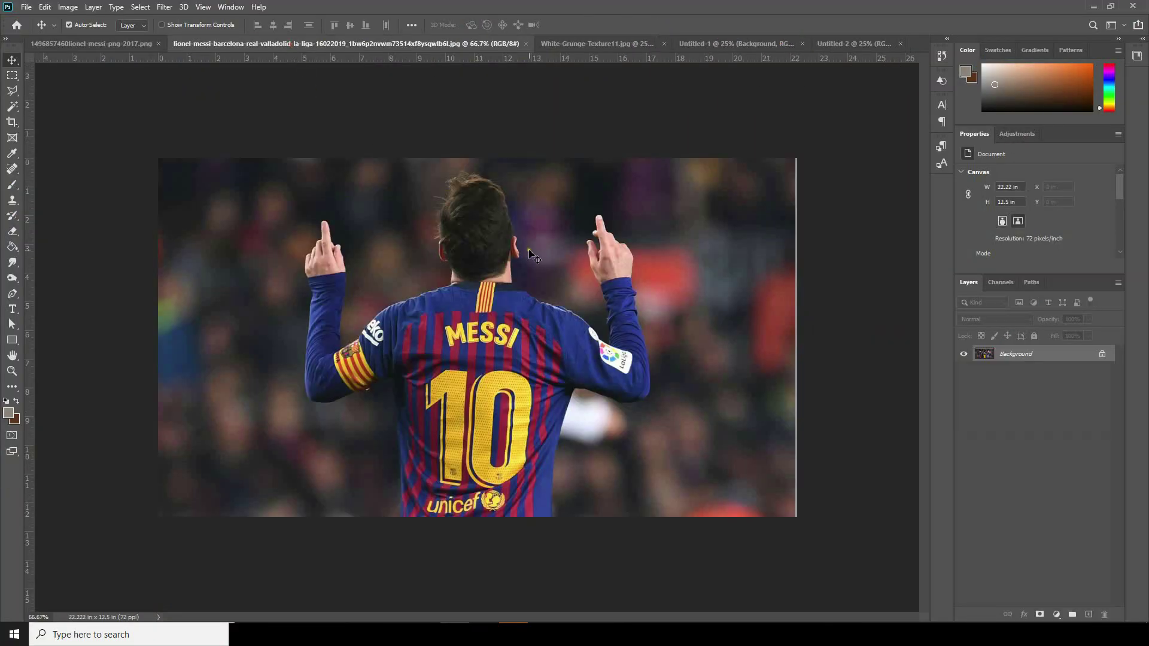
left_click(110, 43)
left_click_drag(575, 318, 482, 328)
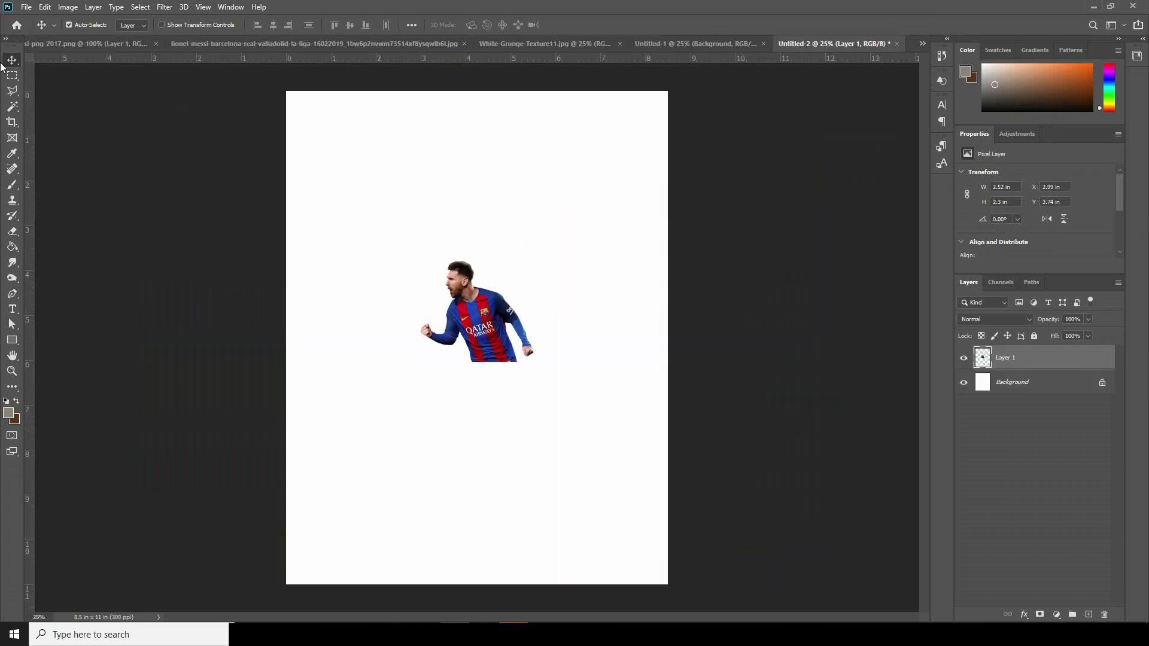
Step: Free Transform the cutout to enlarge it to about 6.4 x 5.83 in
left_click(45, 8)
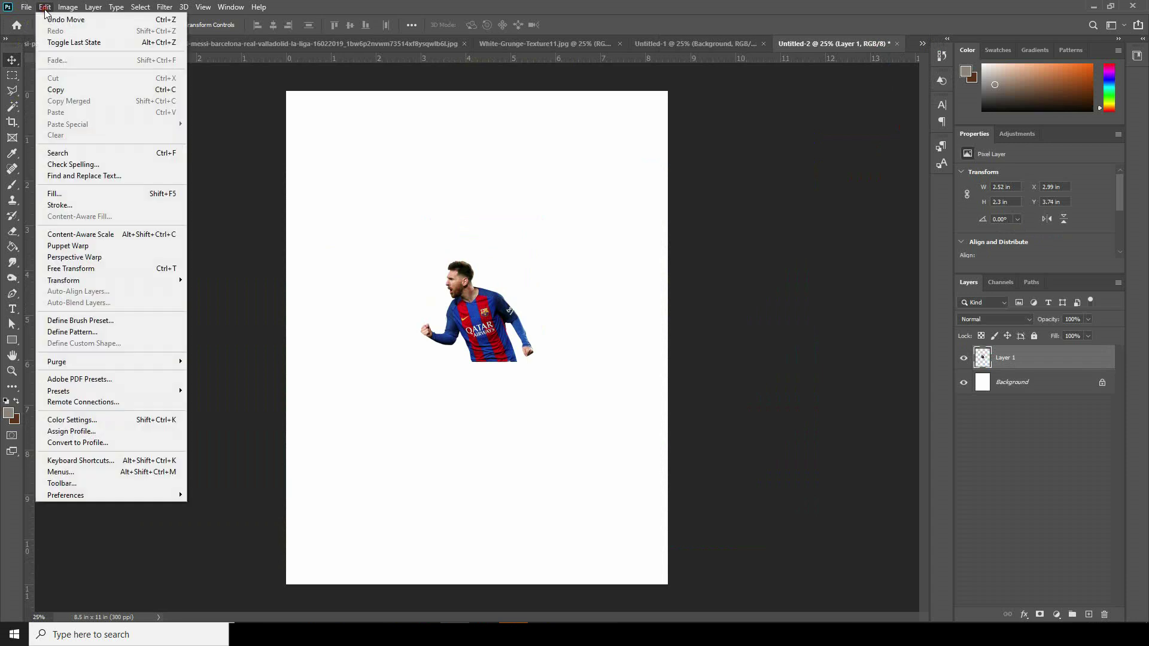
left_click(87, 269)
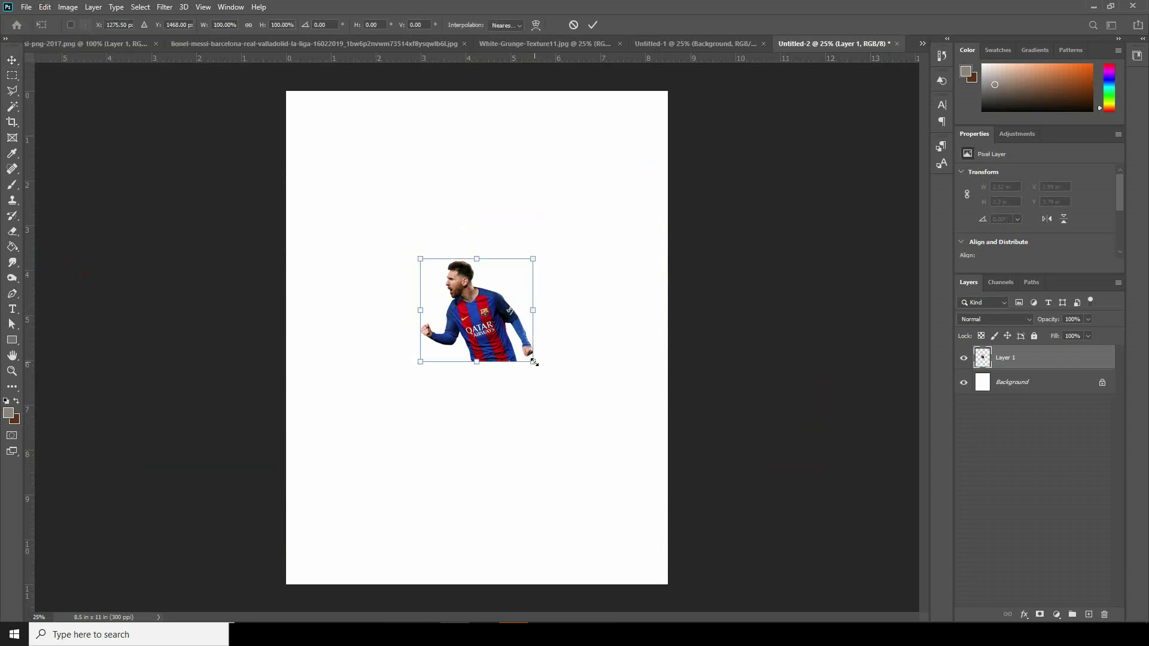
left_click_drag(534, 362, 613, 451)
left_click(601, 154)
key("Return")
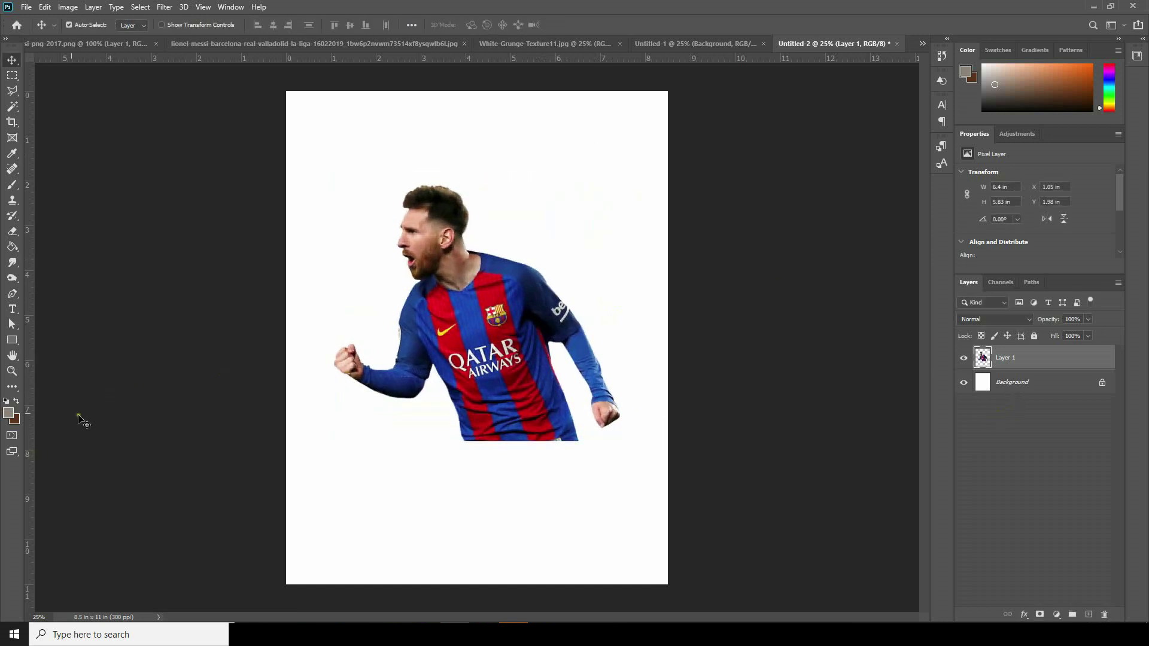
Step: Paint-bucket fill the Background layer with greyish tan #8f857e
left_click(13, 247)
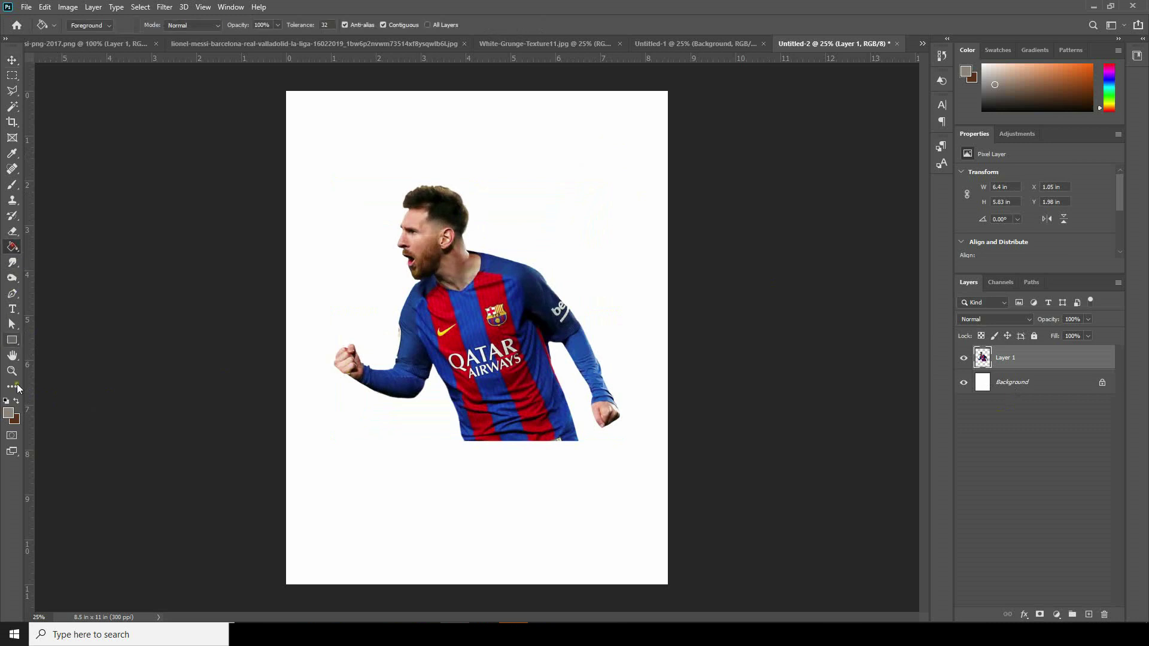
left_click(8, 413)
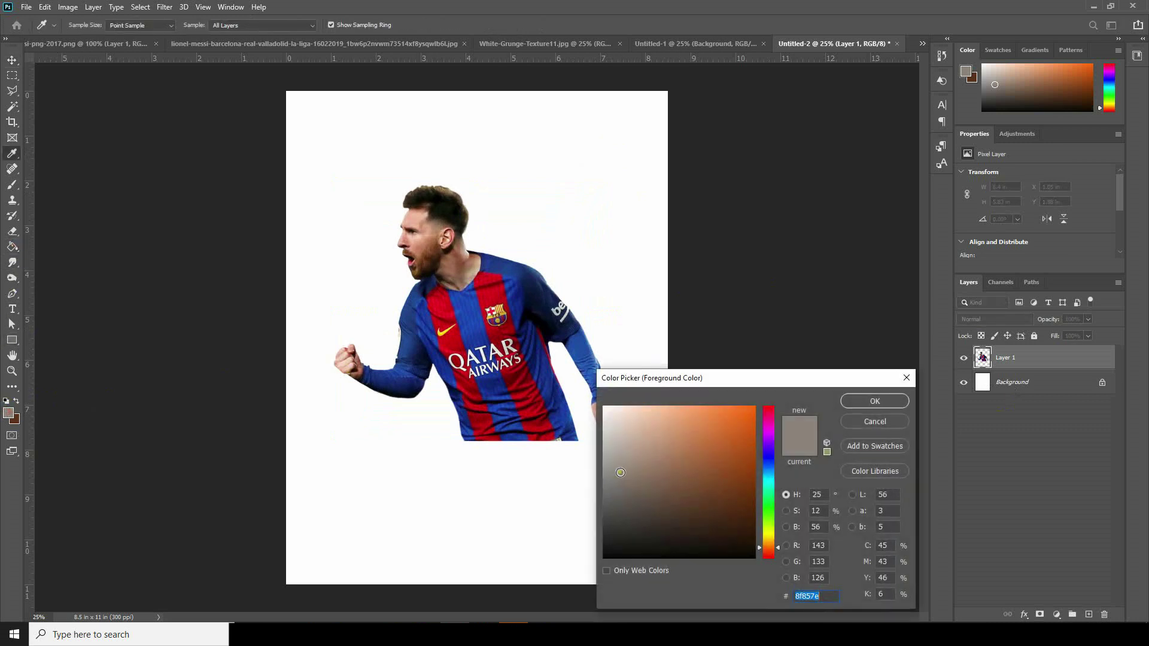
left_click(843, 404)
key("v")
left_click(616, 336)
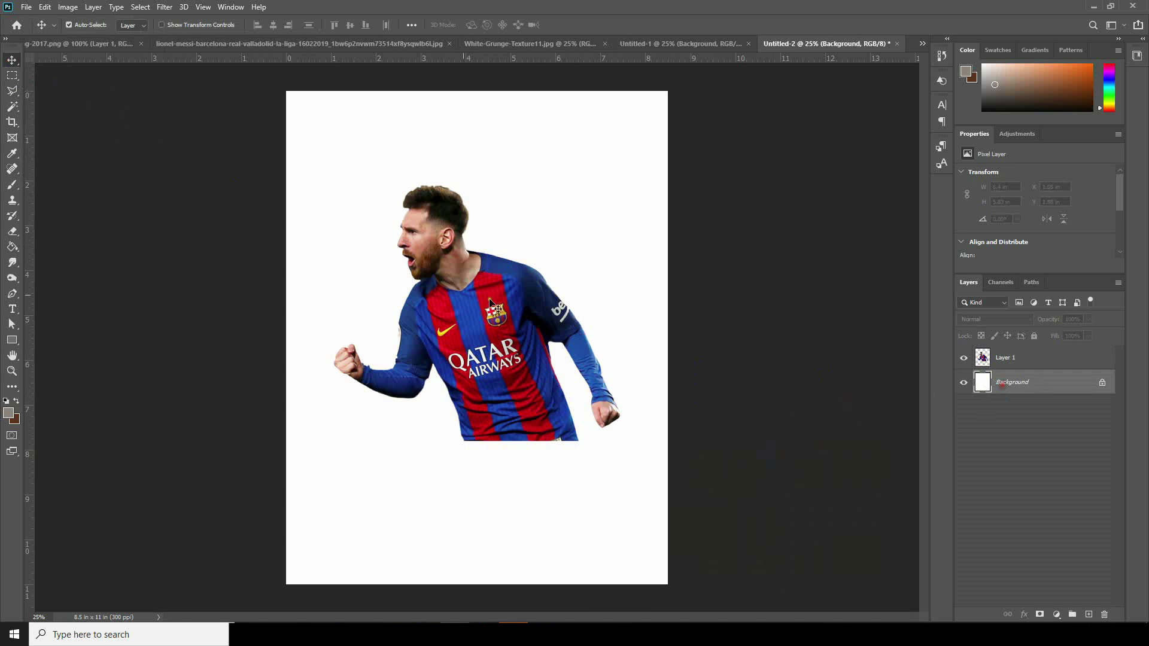
left_click(12, 249)
left_click(363, 252)
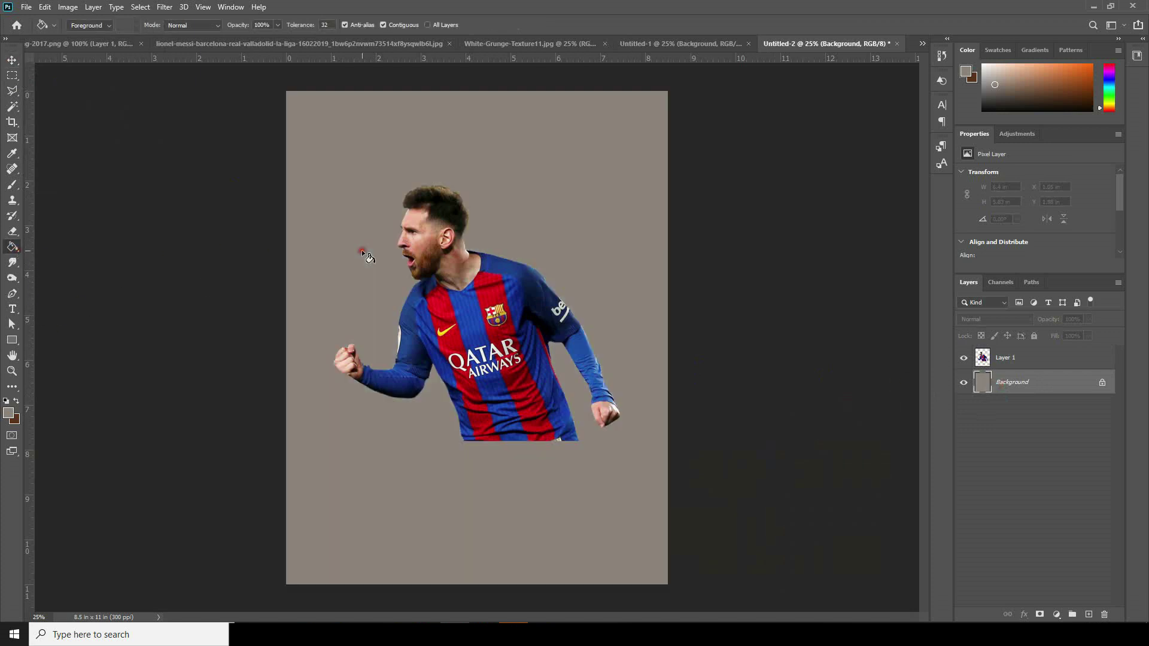
left_click(12, 59)
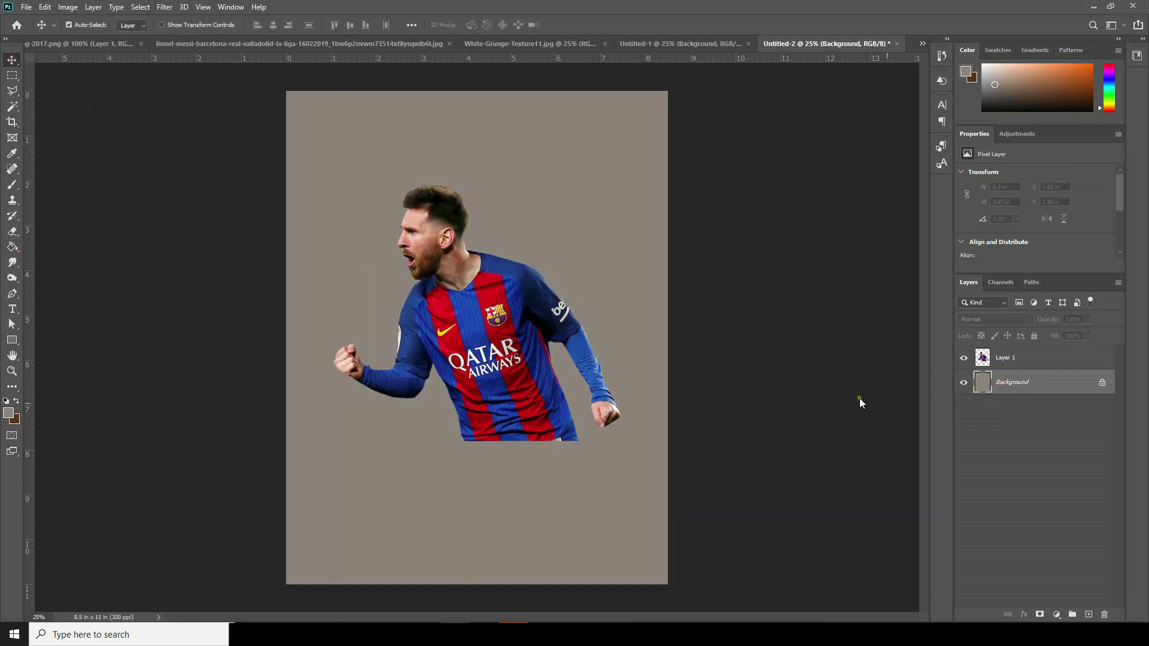
Step: Draw a large rectangle inset from the page edges with the Rectangle tool
left_click(1004, 358)
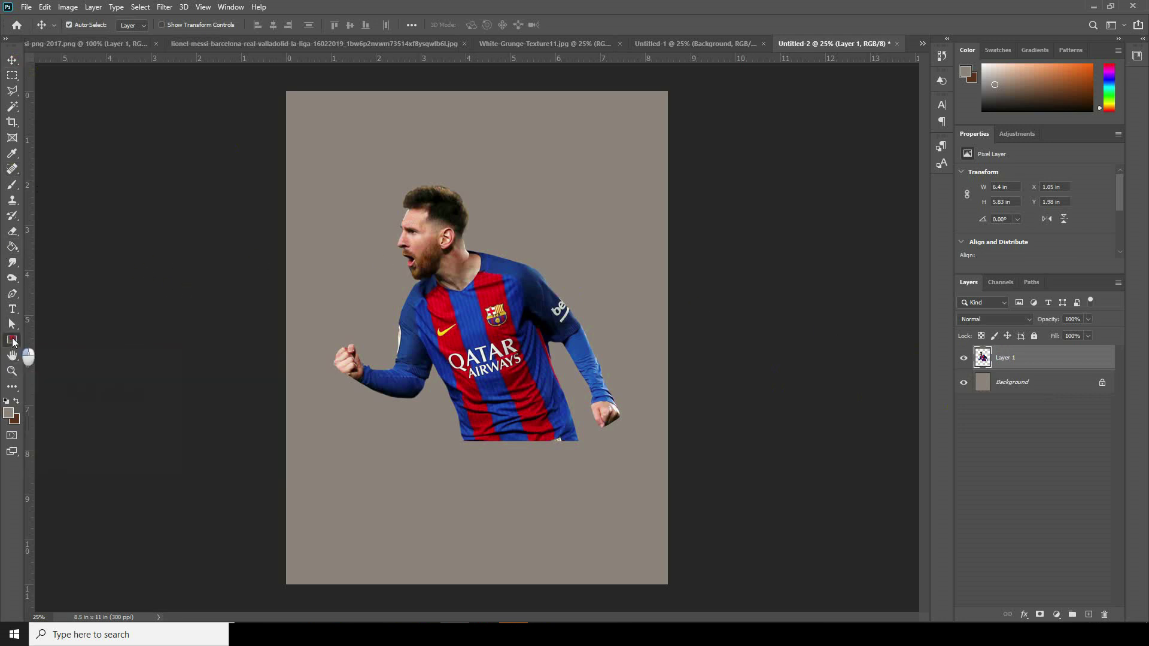
right_click(12, 342)
left_click(90, 352)
left_click_drag(321, 113, 613, 552)
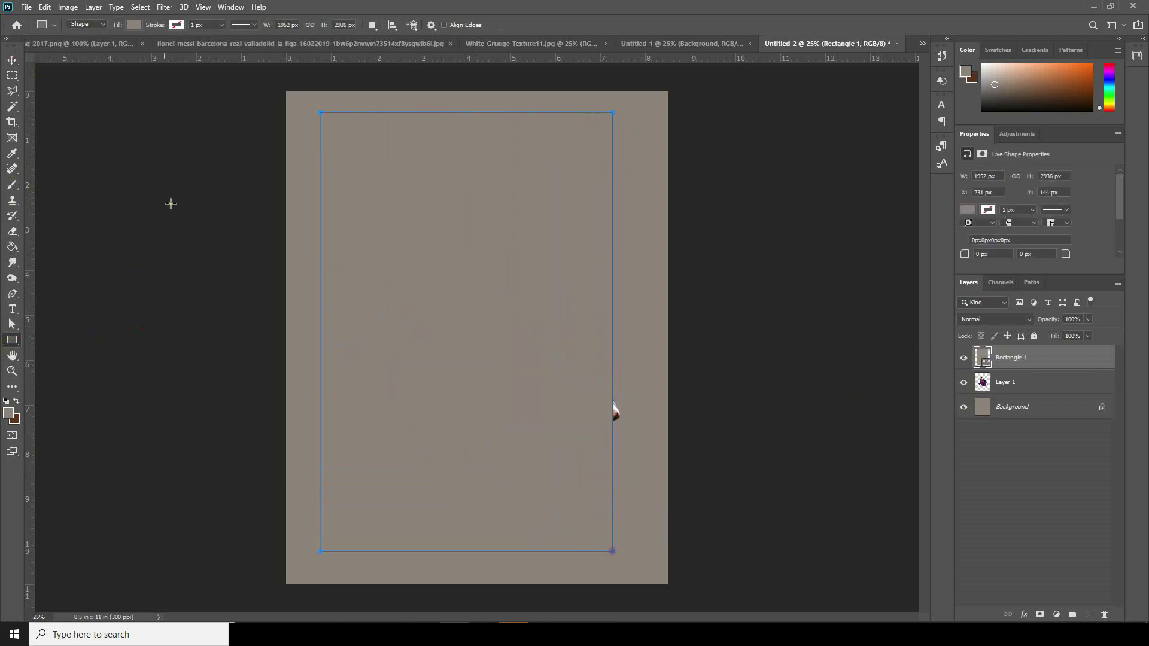
left_click(12, 60)
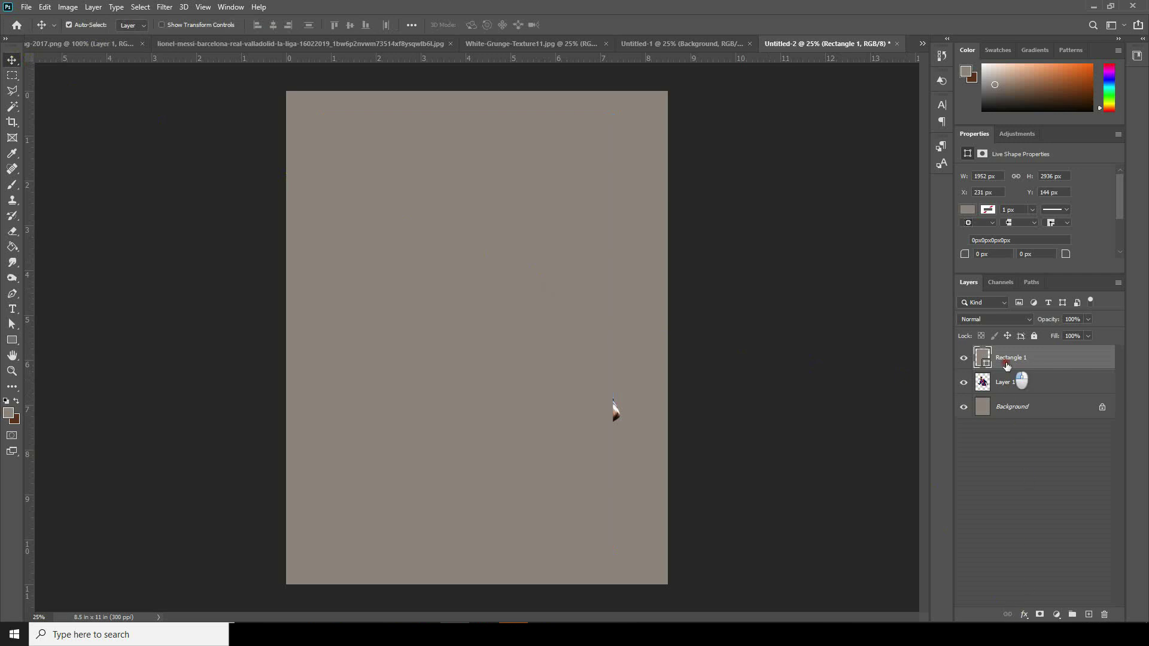
Step: Give the rectangle a 3 px inside Stroke in cream #f7f3cd
left_click(1026, 617)
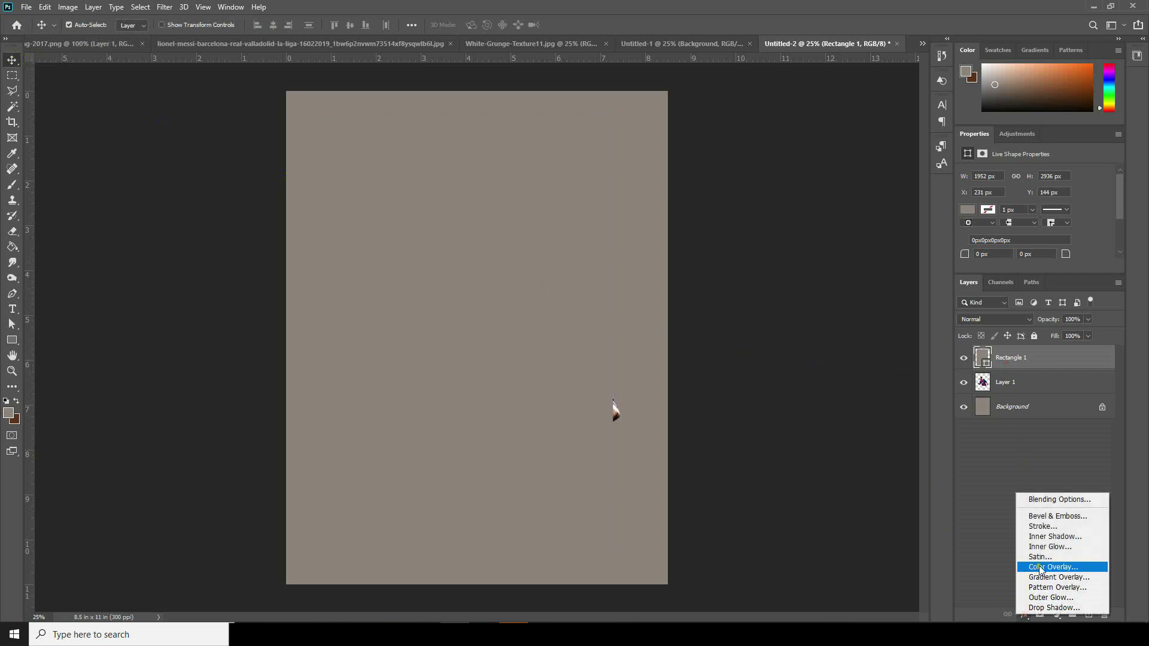
left_click(1022, 514)
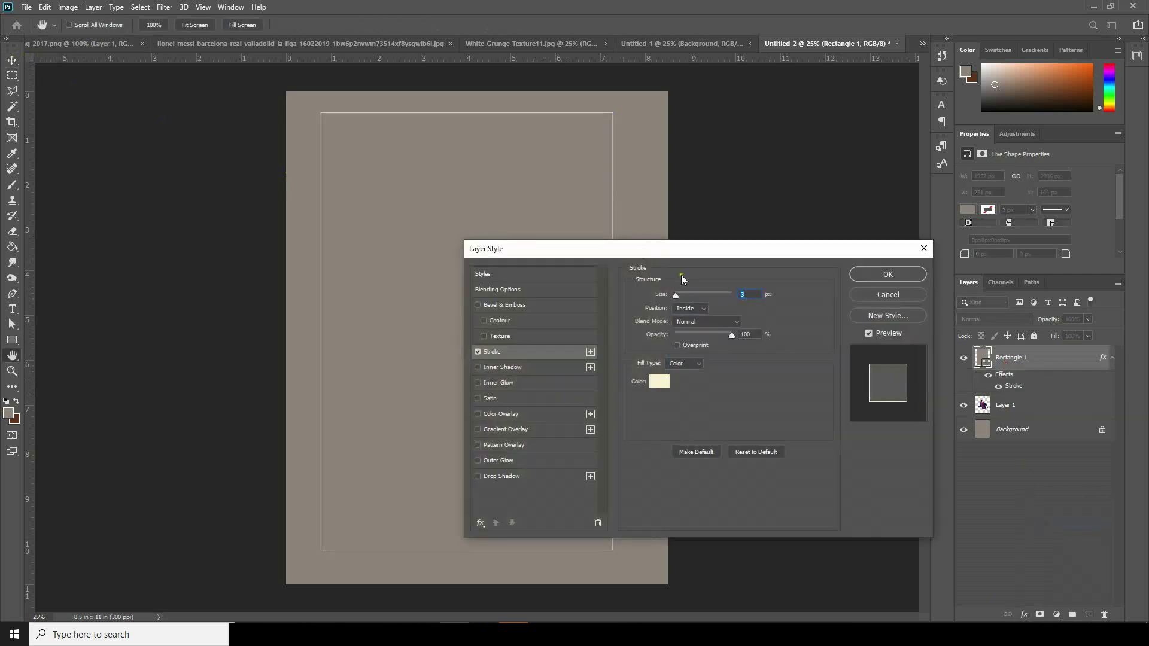
left_click_drag(688, 244, 641, 191)
left_click(610, 329)
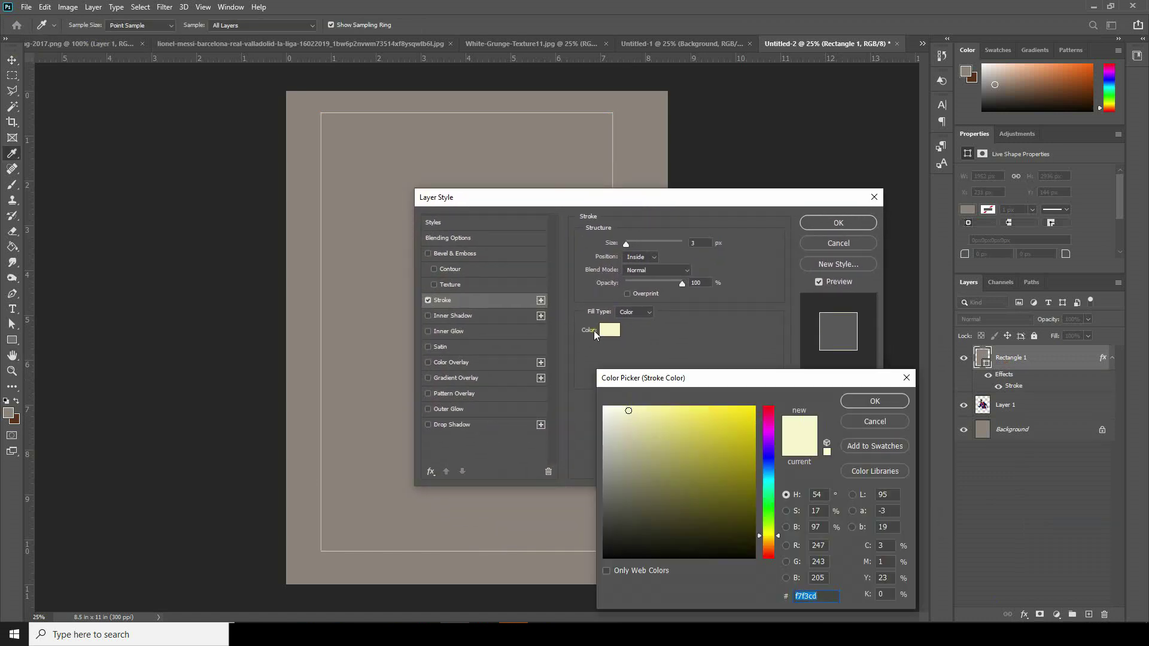
left_click(864, 403)
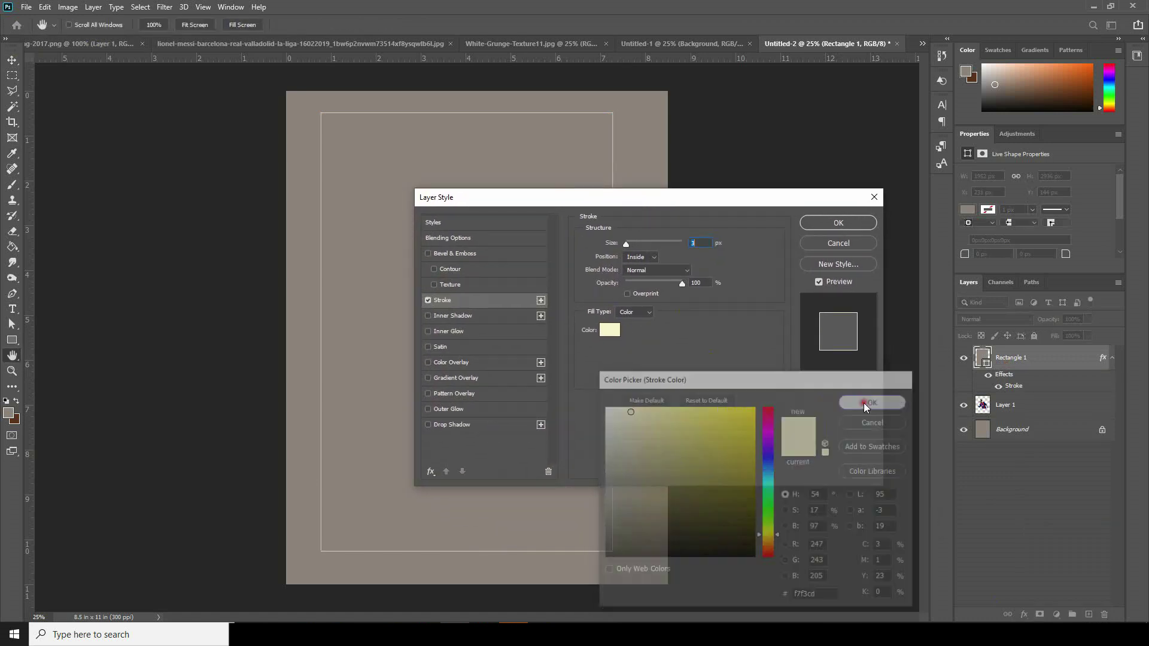
left_click(838, 223)
Step: Nudge the rectangle slightly right and down, and move its layer below the Messi layer
key("v")
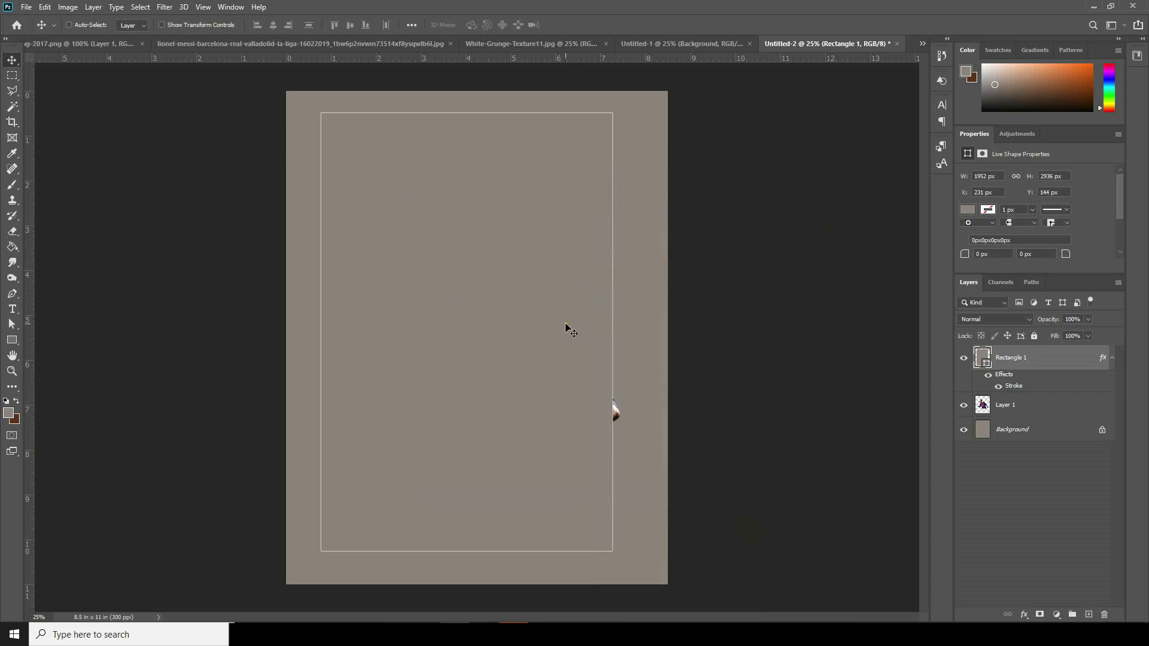
key("ctrl+t")
left_click_drag(524, 298, 524, 304)
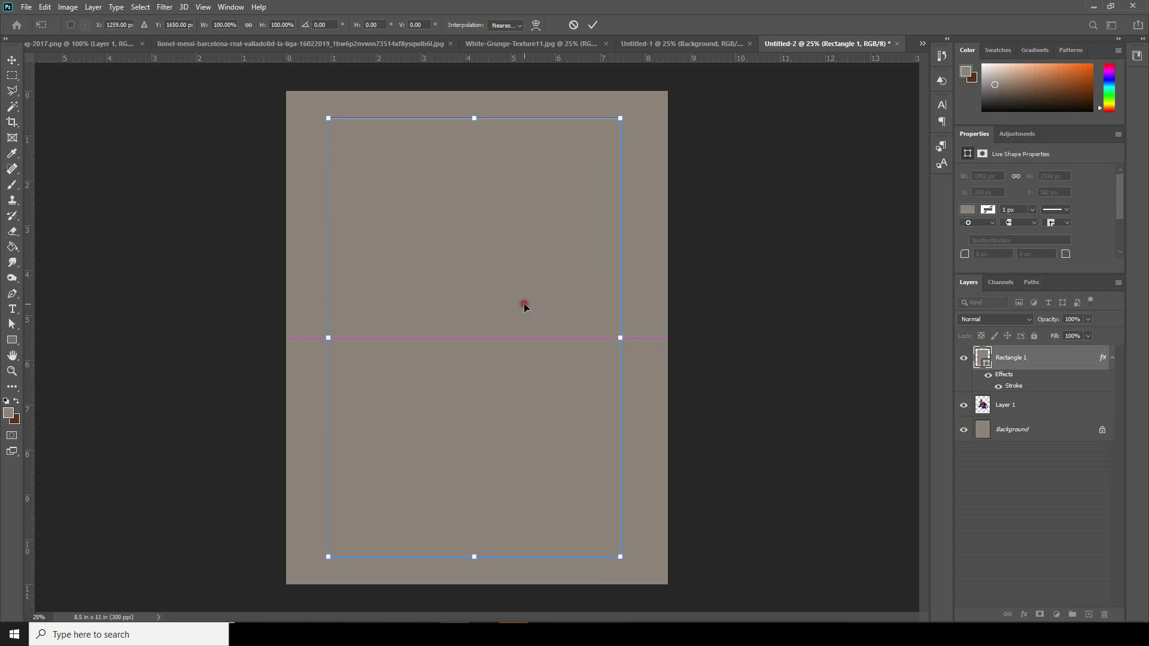
key("Return")
left_click_drag(1017, 359, 1028, 411)
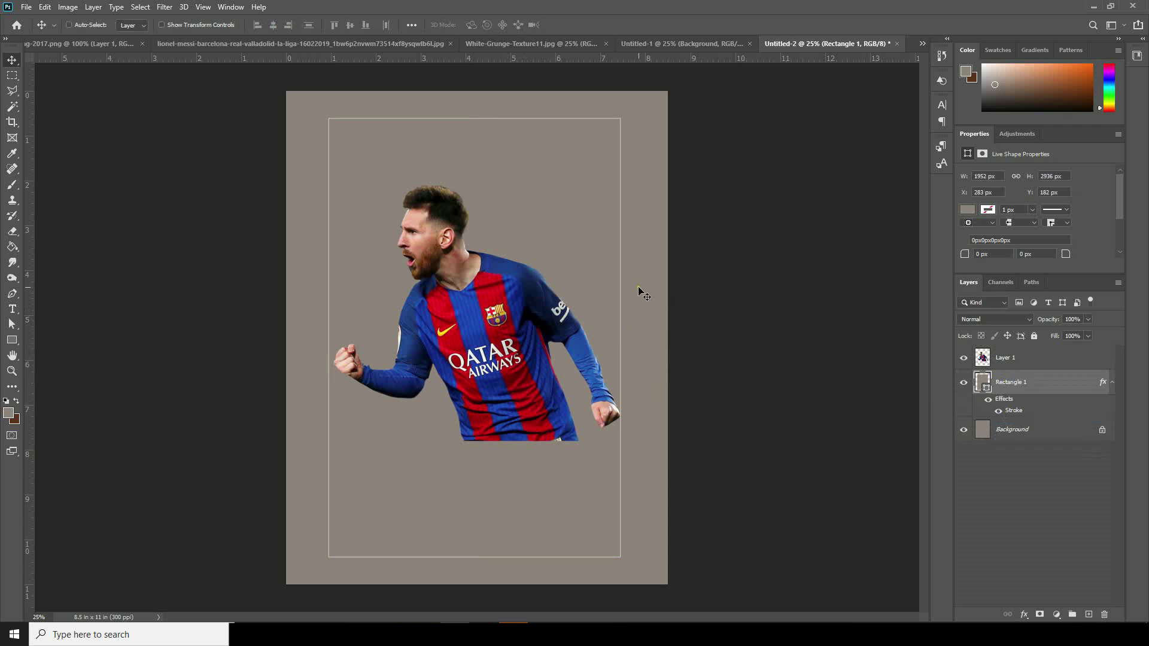
Step: Scale the rectangle down to about 75%, roughly 1478 x 2223 px
key("ctrl+t")
left_click_drag(619, 118, 600, 182)
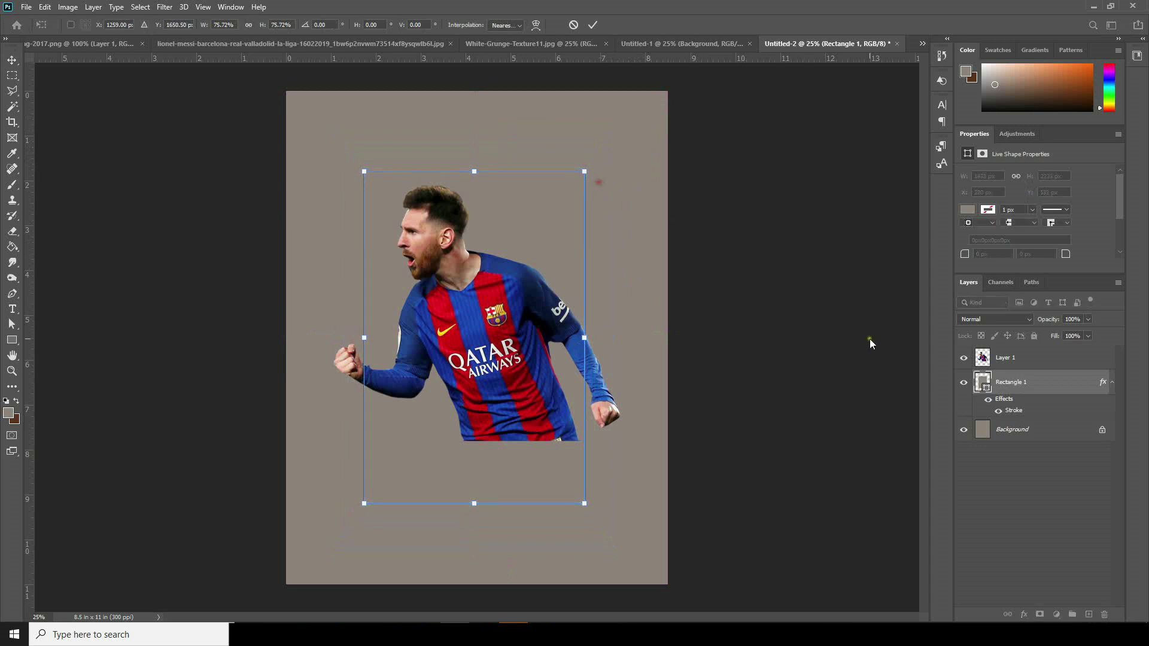
key("Return")
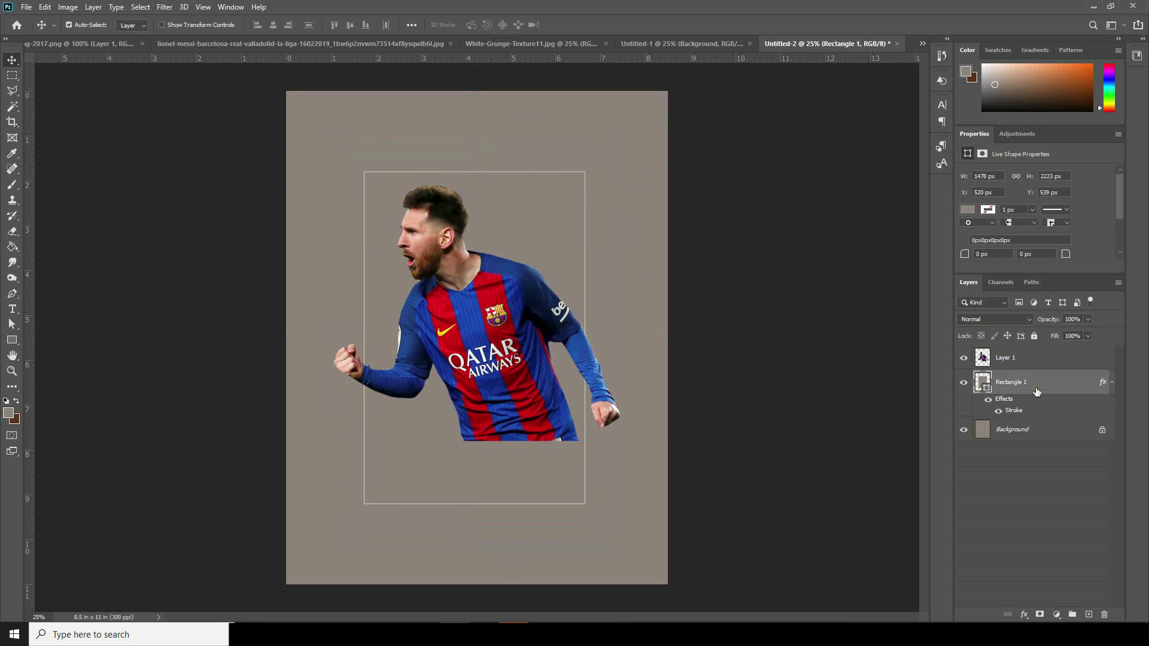
left_click(983, 358)
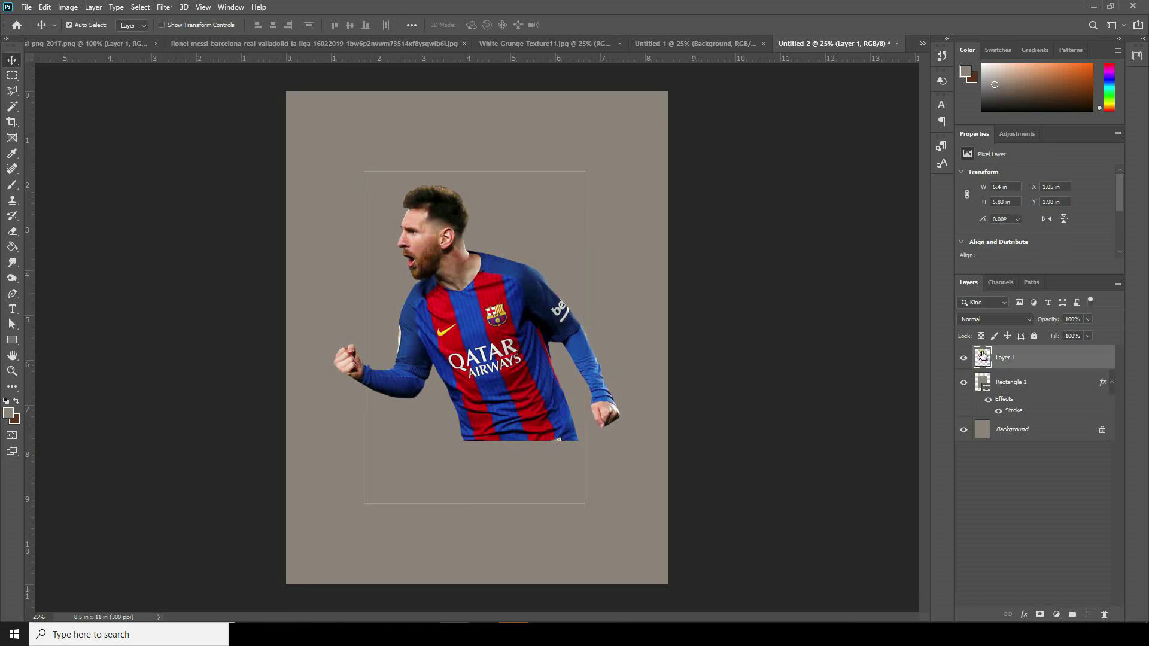
Step: Apply Camera Raw to Messi: Clarity +54, Saturation -18, Luminance noise reduction 75
left_click(165, 7)
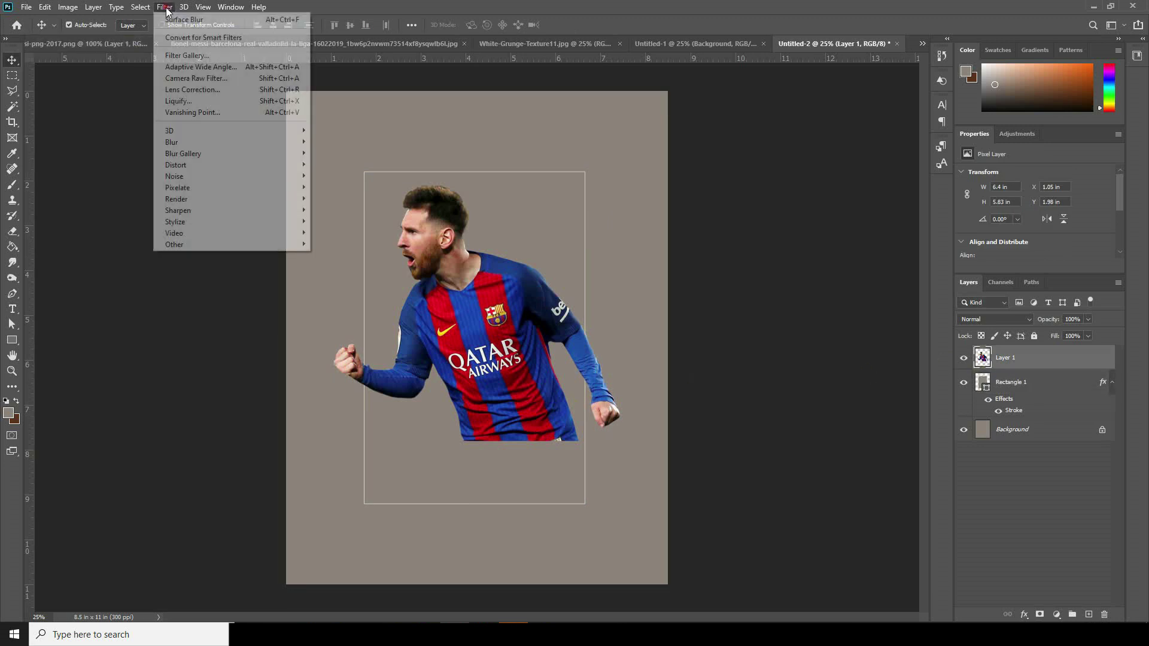
left_click(193, 78)
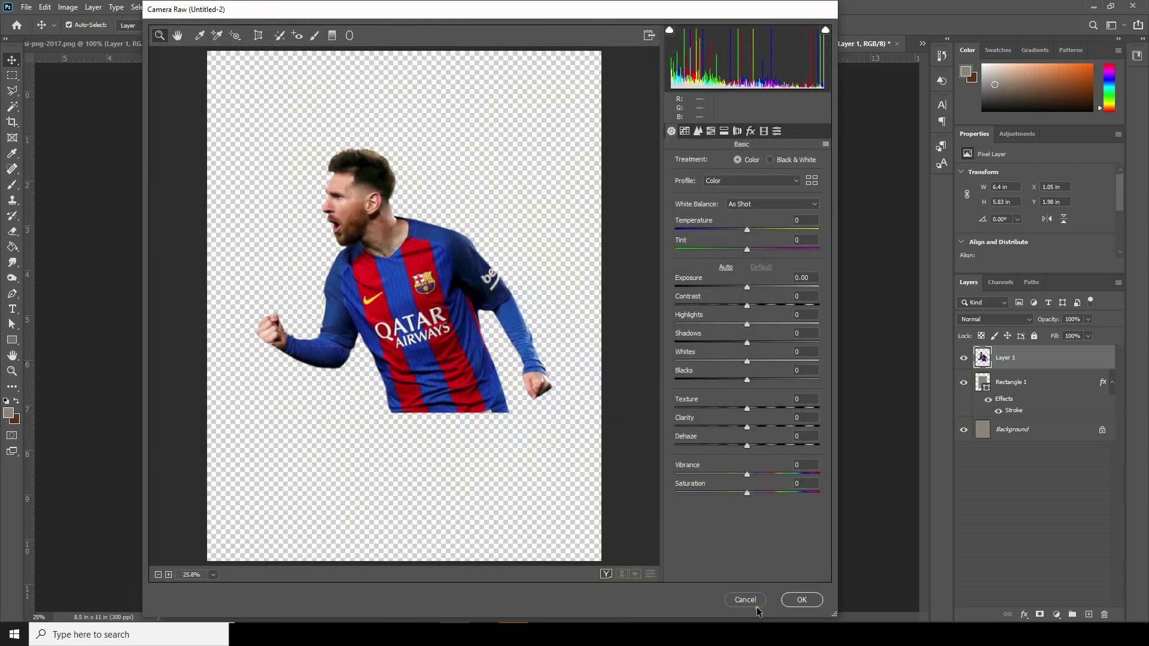
left_click(786, 427)
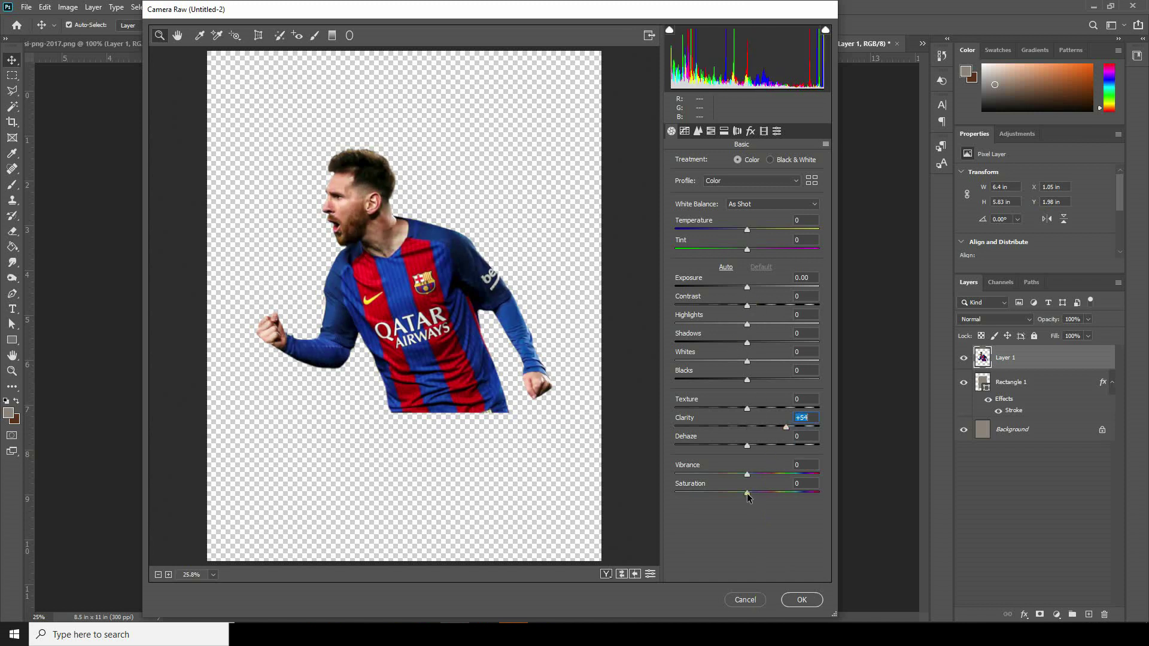
left_click_drag(747, 493, 734, 493)
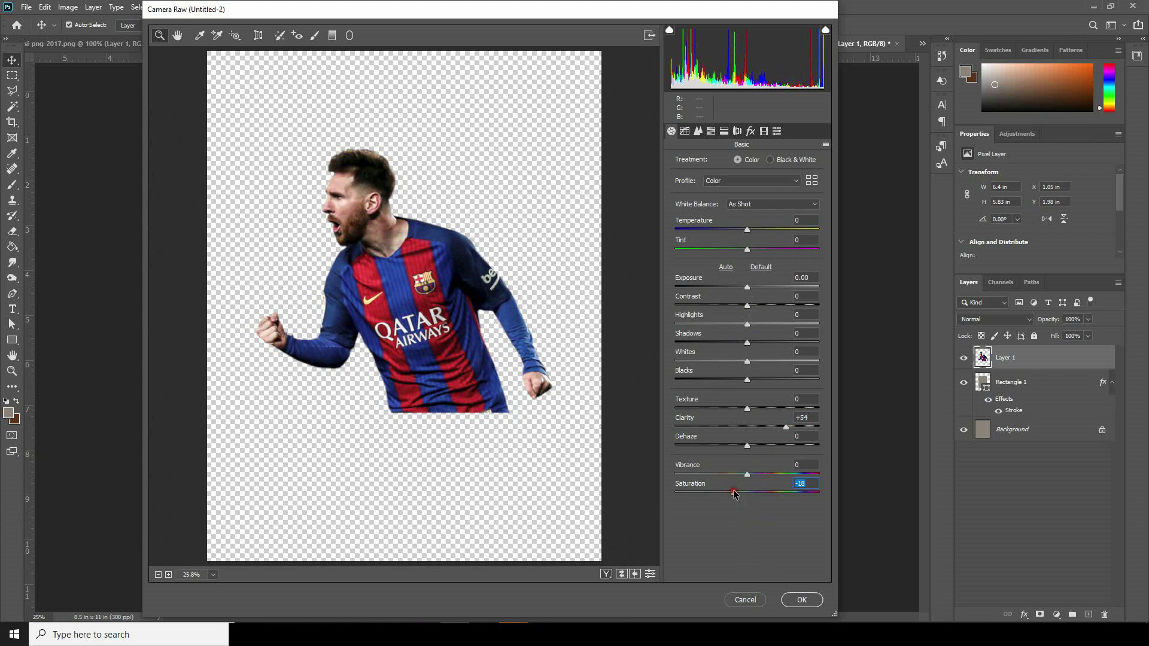
left_click(697, 130)
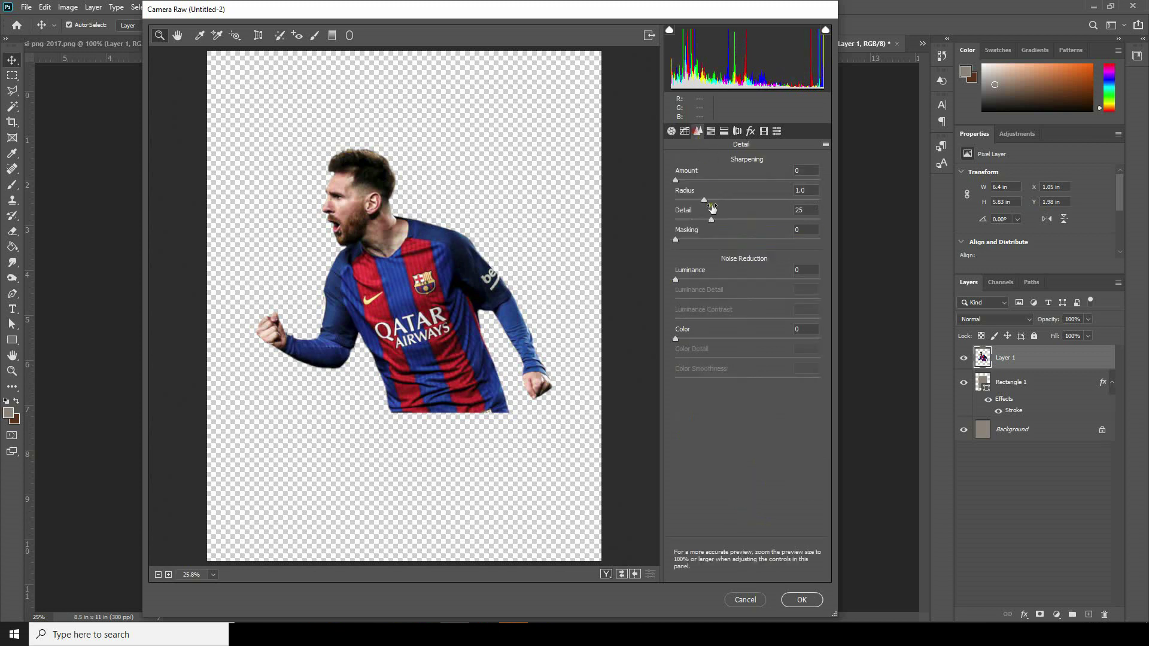
left_click_drag(709, 279, 782, 281)
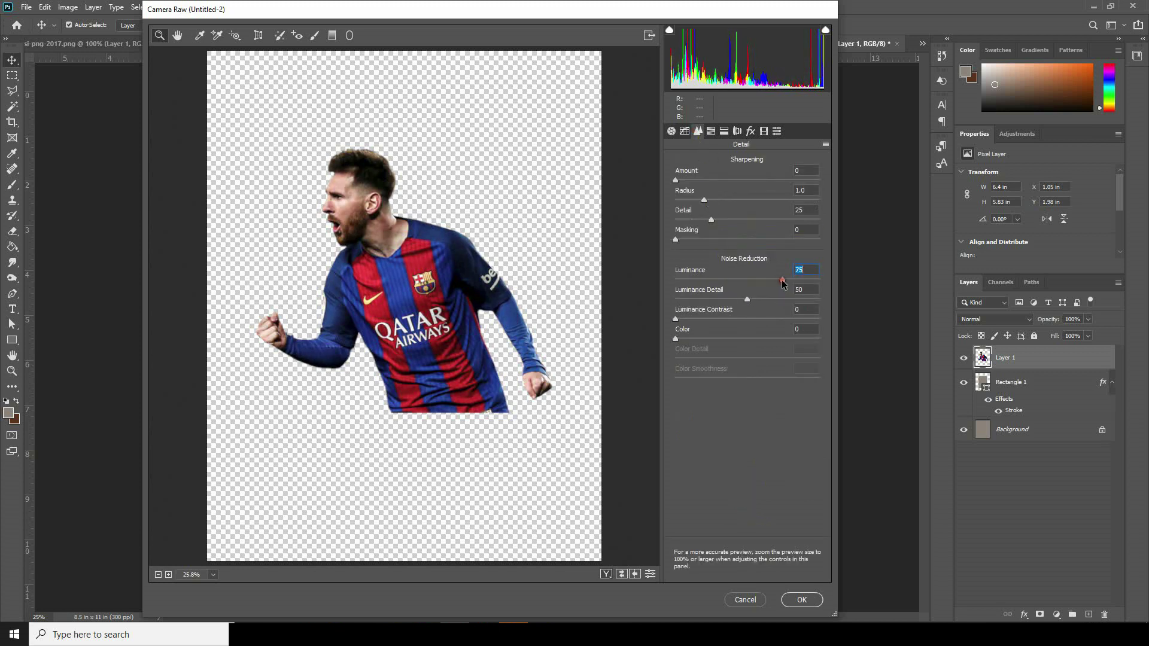
left_click(801, 600)
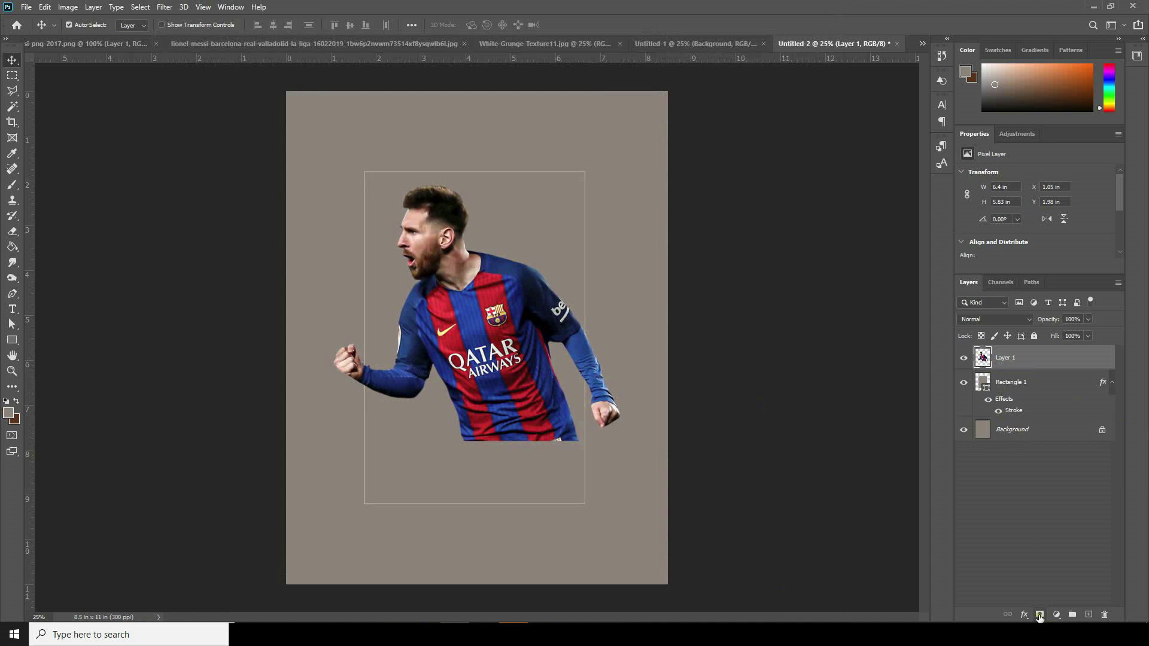
Step: Add a layer mask to the player layer and ready a black Windy water_010 brush
left_click(983, 359)
left_click(1041, 615)
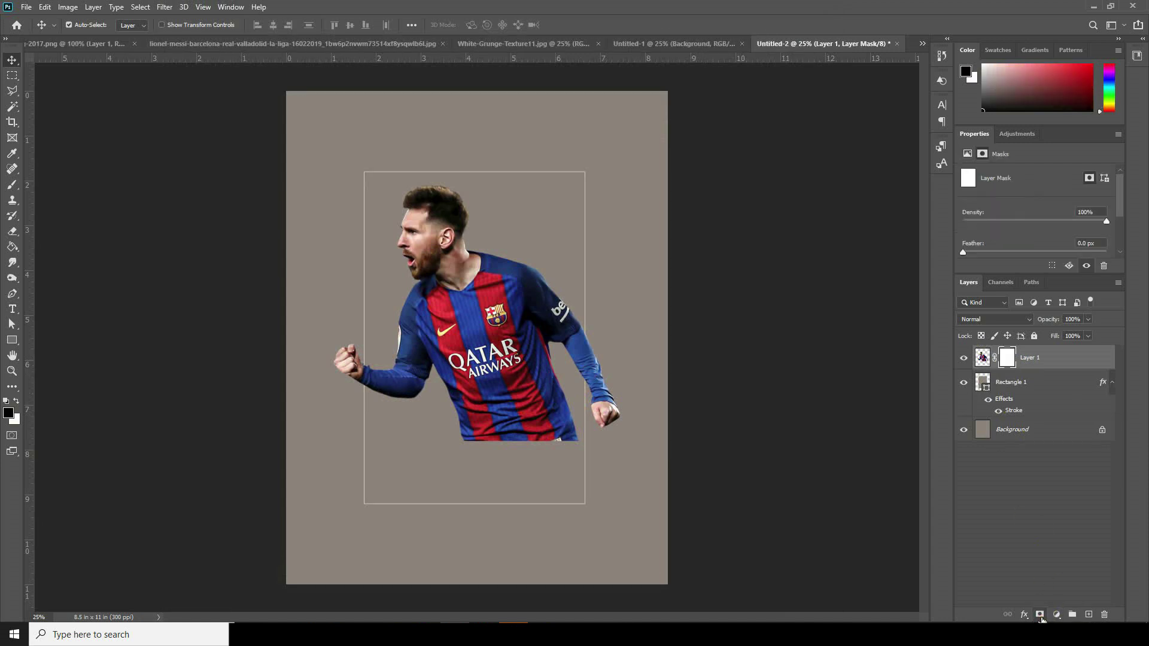
left_click(12, 185)
left_click(87, 27)
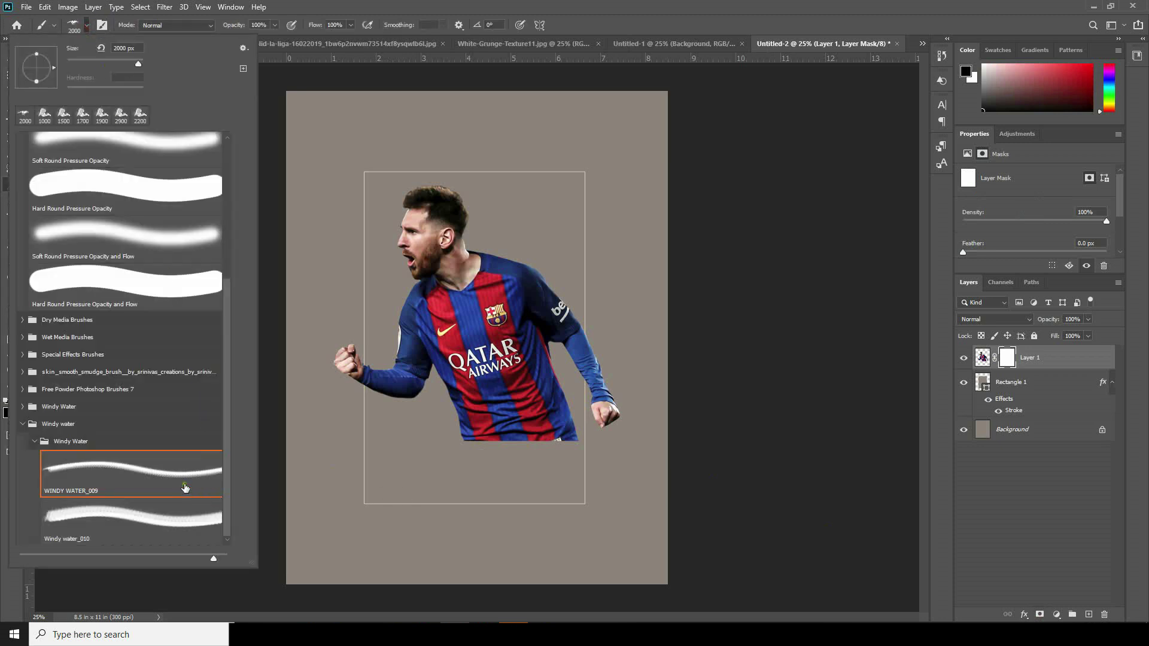
left_click(130, 516)
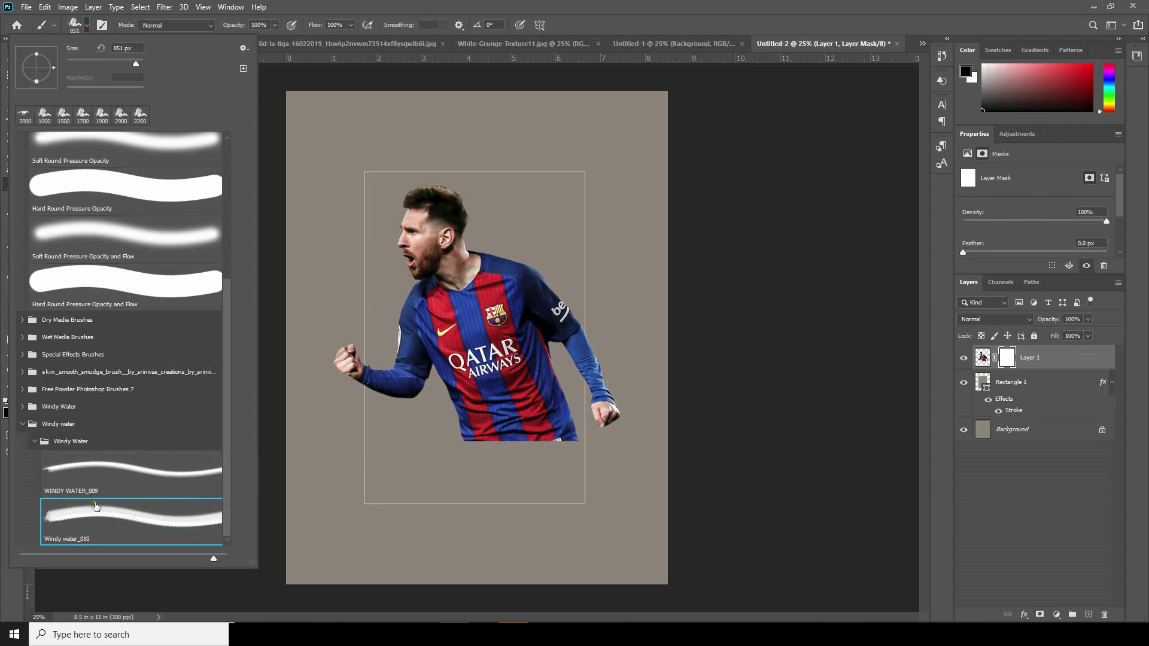
left_click(148, 528)
left_click(1006, 359)
left_click(8, 413)
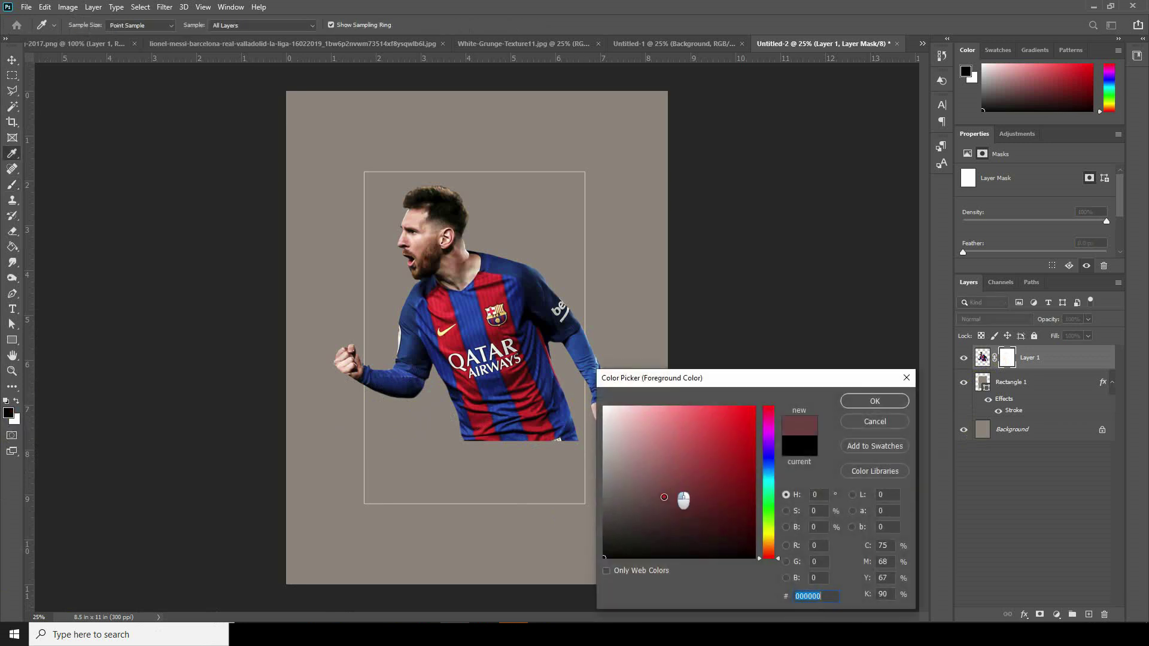
left_click(859, 401)
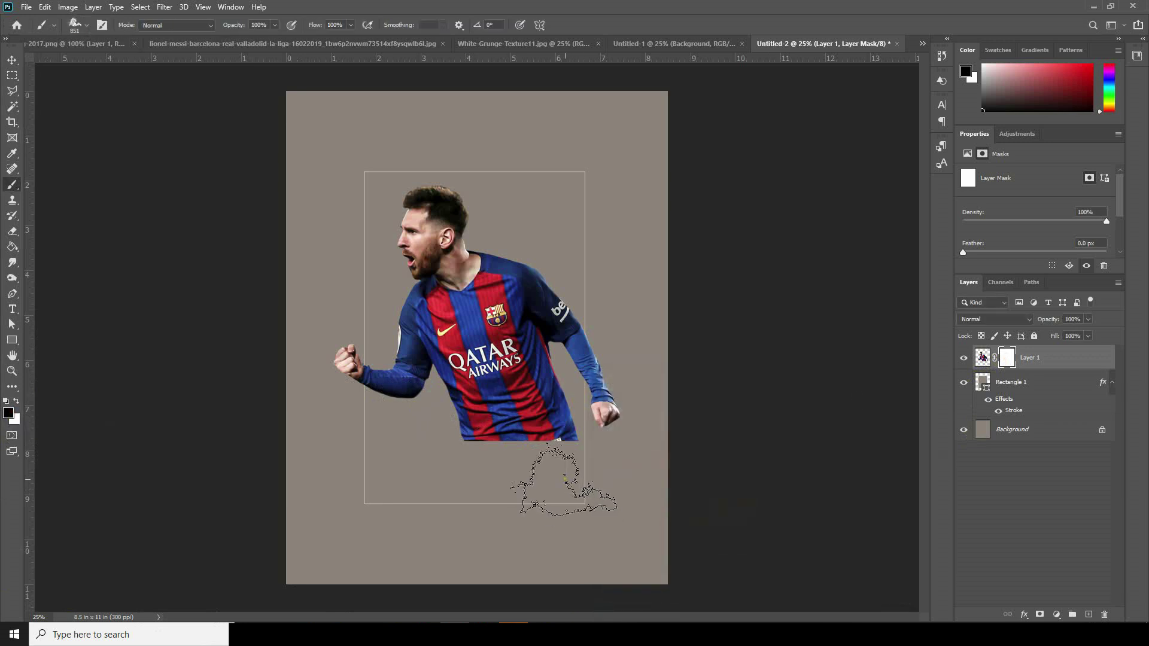
Step: Paint the mask over the lower jersey and right sleeve at up to 2000 px
key("bracketright")
key("bracketright")
key("bracketright")
key("bracketright")
key("bracketright")
key("bracketright")
key("bracketright")
key("bracketright")
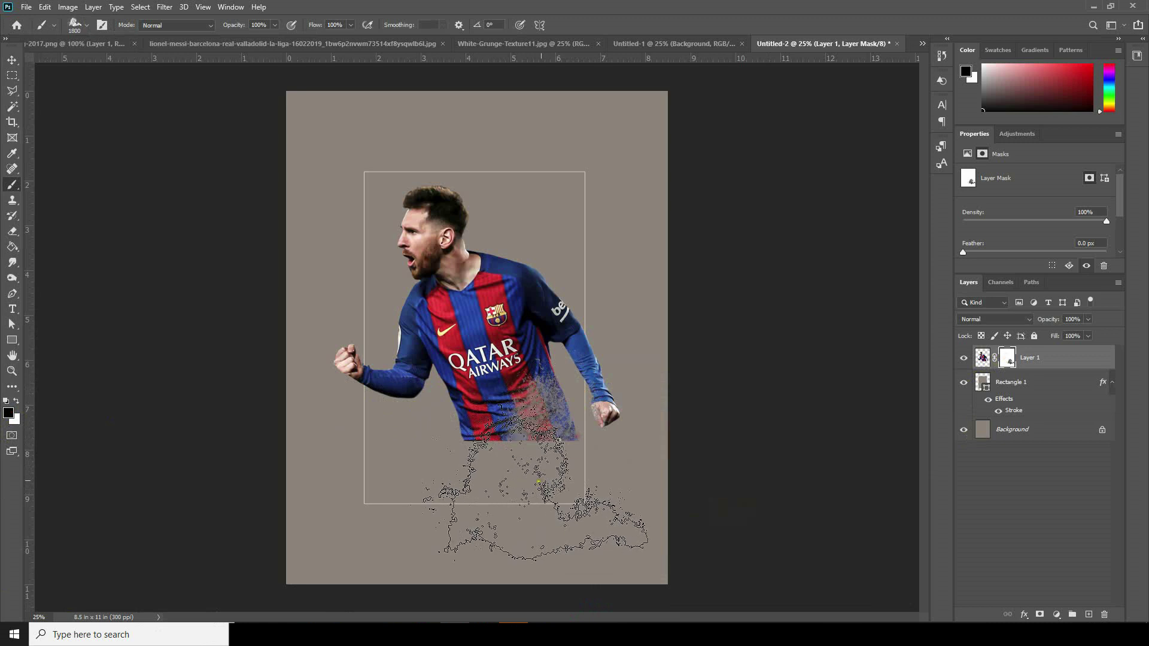
left_click(580, 423)
mouse_move(581, 422)
left_mouse_down()
mouse_move(480, 493)
mouse_move(477, 430)
mouse_move(492, 515)
mouse_move(470, 438)
mouse_move(493, 478)
left_mouse_up()
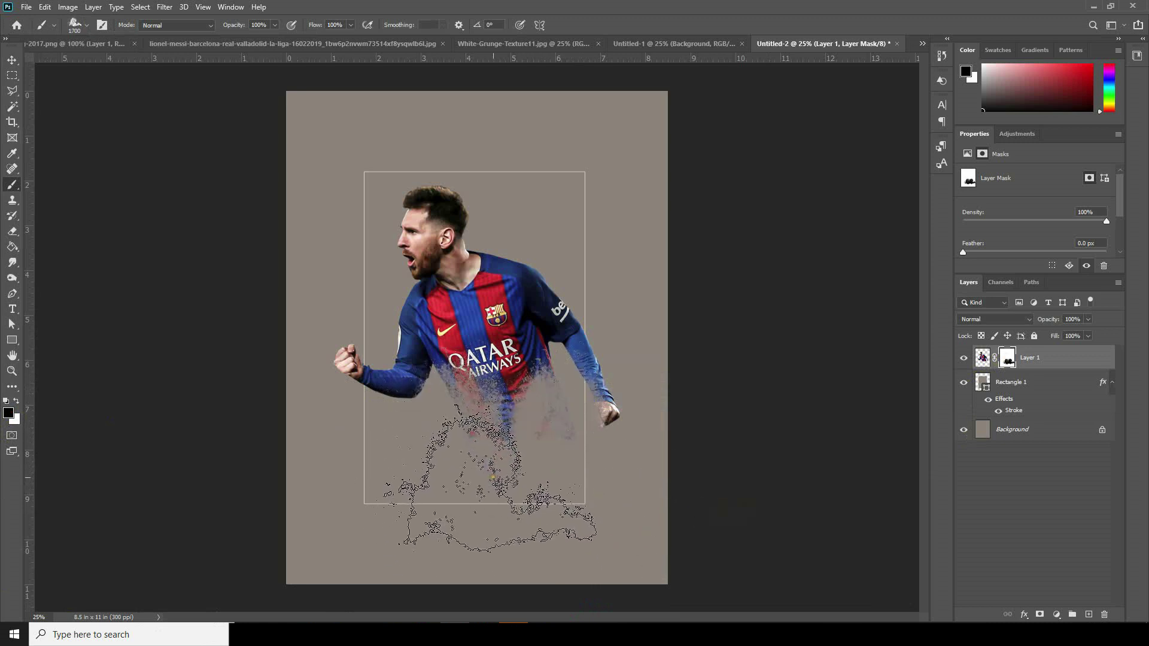
key("bracketright")
key("bracketright")
key("bracketright")
mouse_move(590, 487)
left_mouse_down()
mouse_move(526, 503)
mouse_move(532, 473)
mouse_move(548, 486)
mouse_move(472, 479)
left_mouse_up()
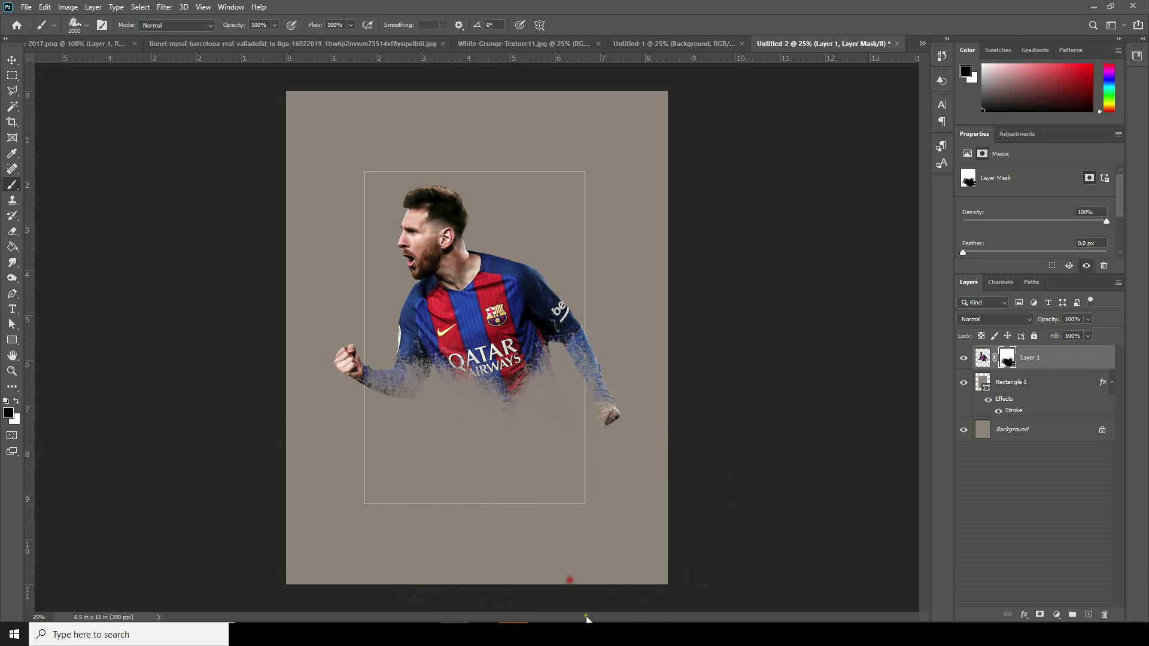
left_click(1023, 383)
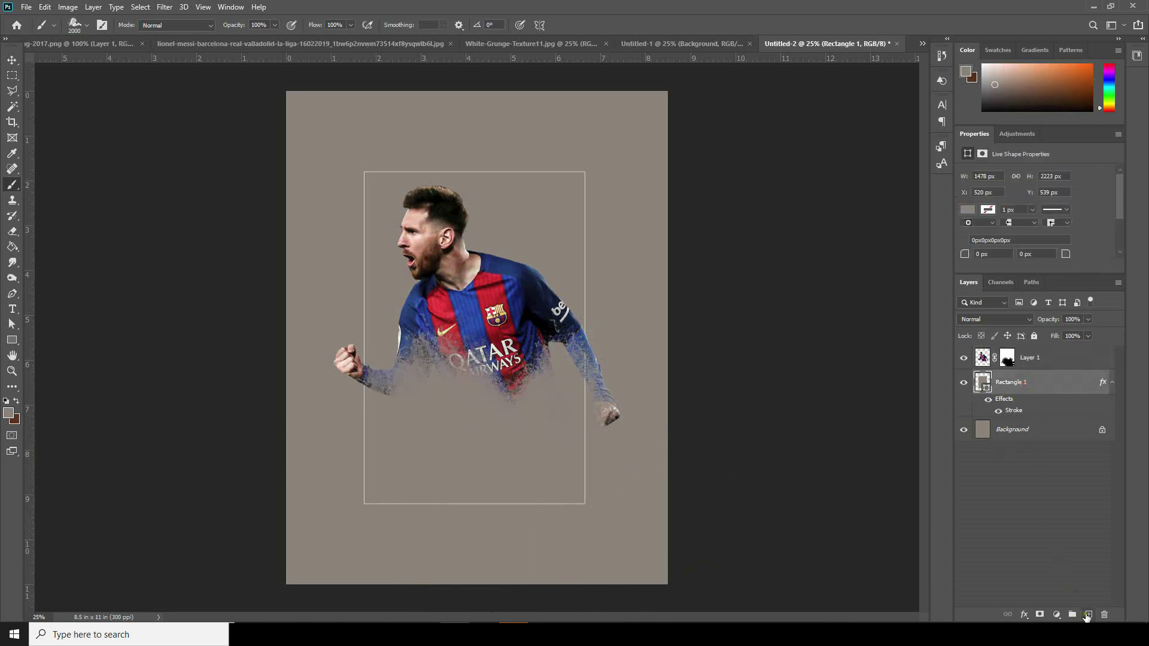
Step: Create a new layer above Rectangle 1 and set the foreground colour to white #ffffff
left_click(1087, 616)
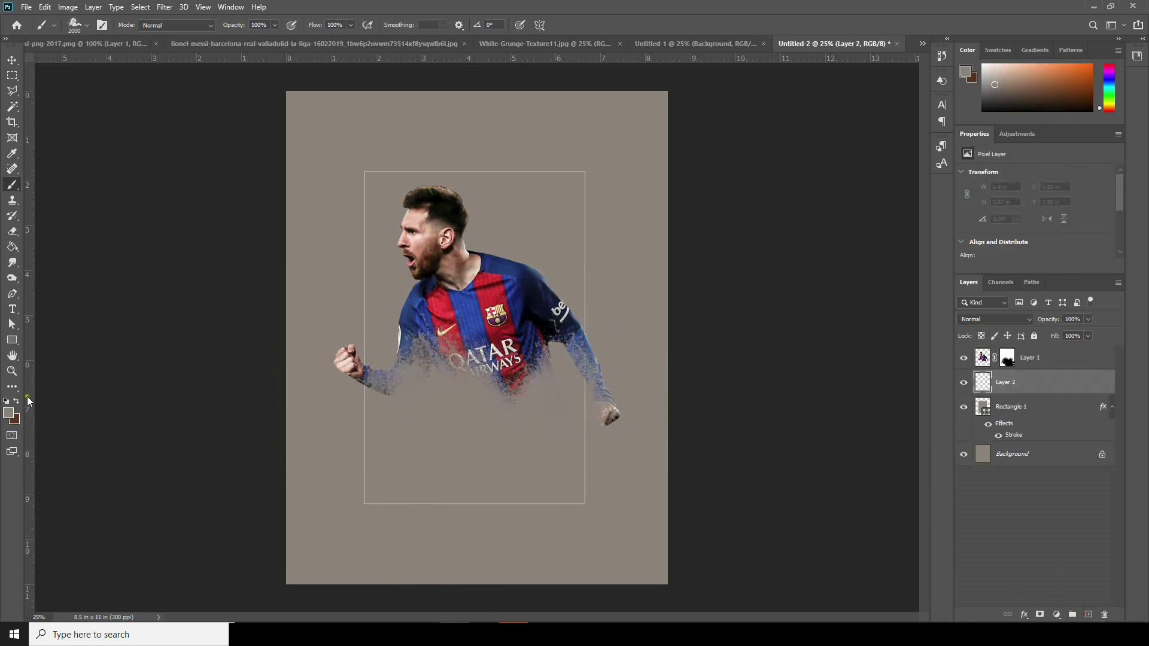
left_click(8, 413)
left_click(648, 476)
left_click(604, 408)
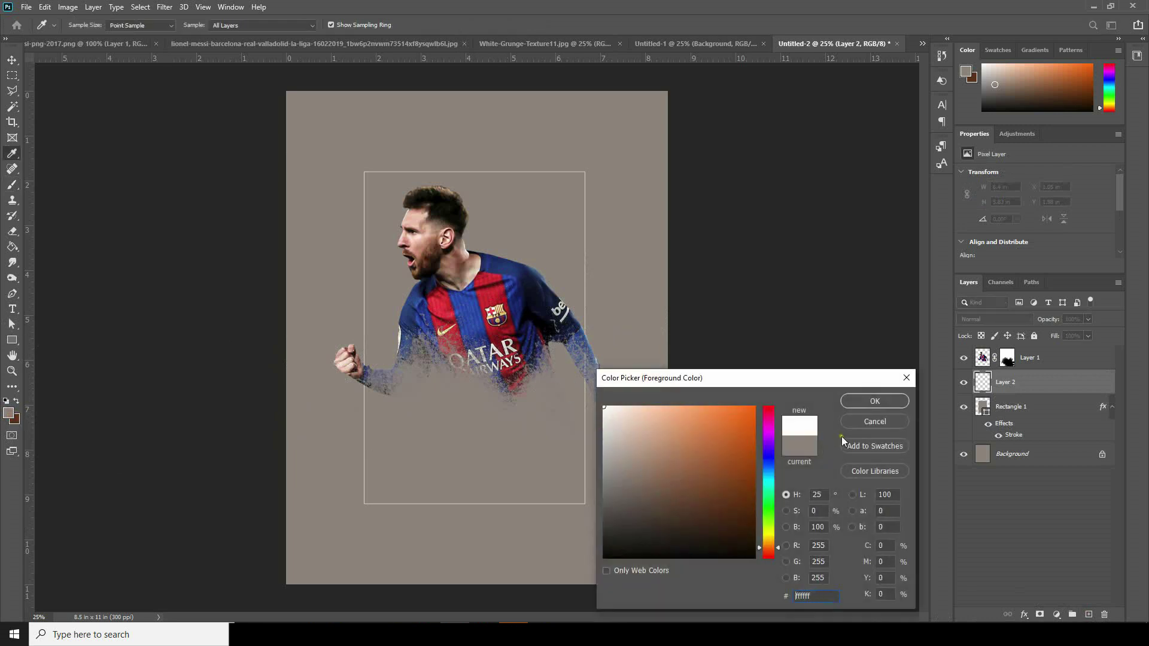
left_click(860, 401)
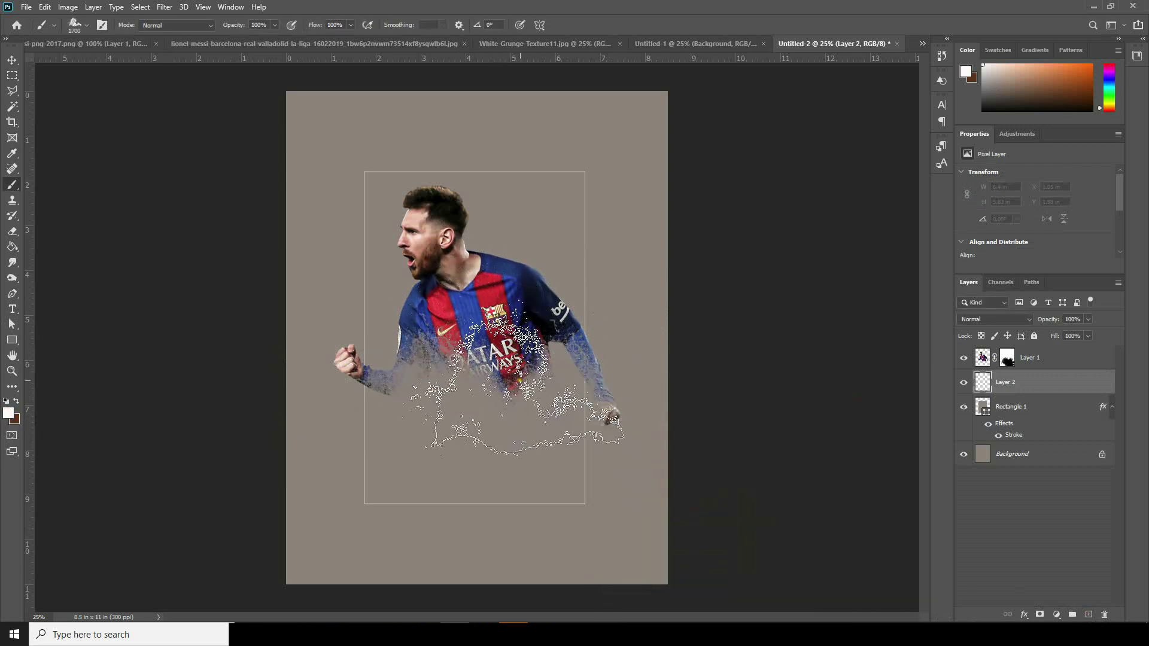
Step: Stamp white splashes around the jersey, lower body, right shoulder and fist
key("bracketright")
key("bracketright")
key("bracketright")
key("bracketright")
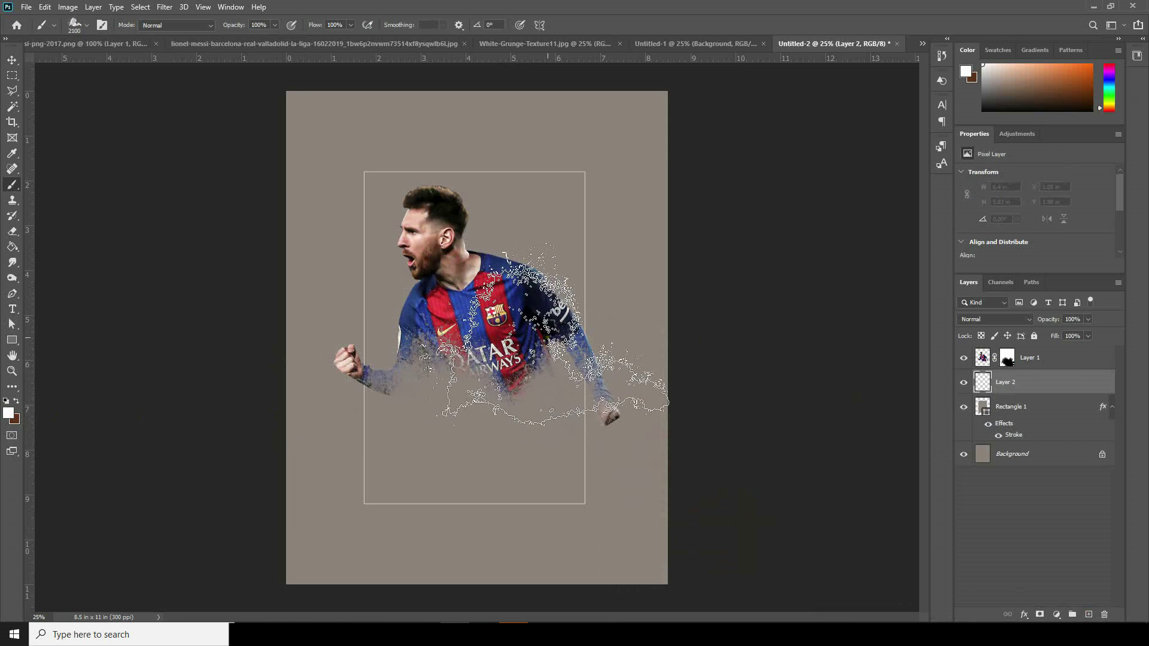
left_click(544, 331)
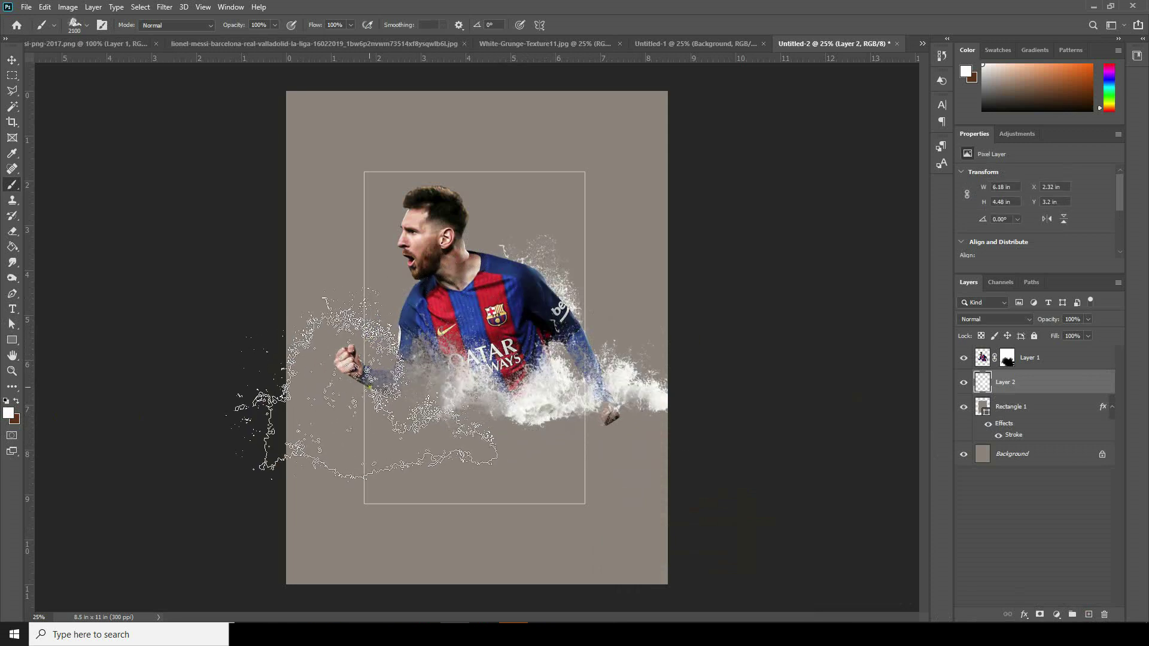
key("bracketleft")
key("bracketleft")
key("bracketleft")
key("bracketleft")
left_click(464, 350)
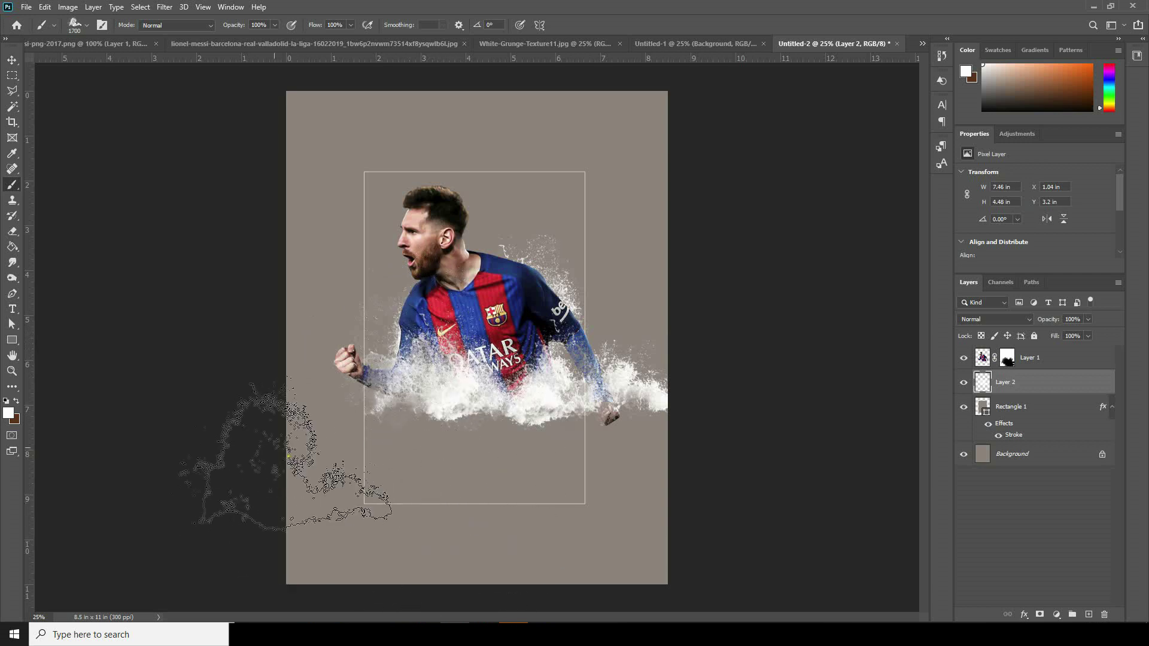
left_click(516, 279)
key("bracketleft")
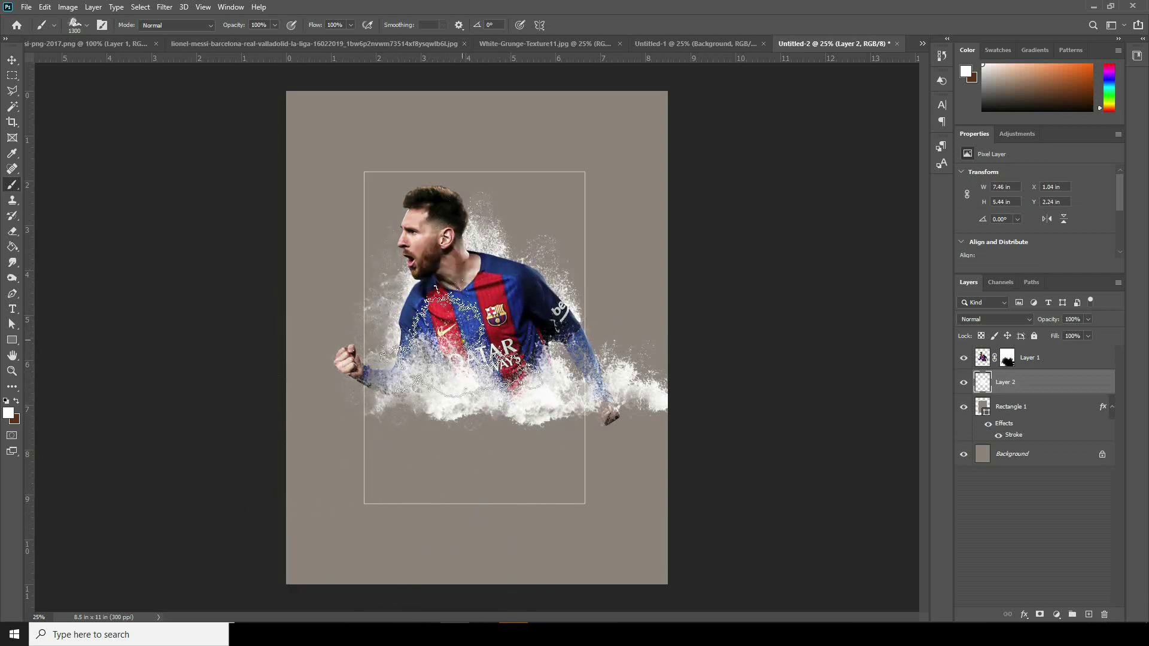
left_click(418, 356)
key("bracketleft")
key("bracketleft")
key("bracketleft")
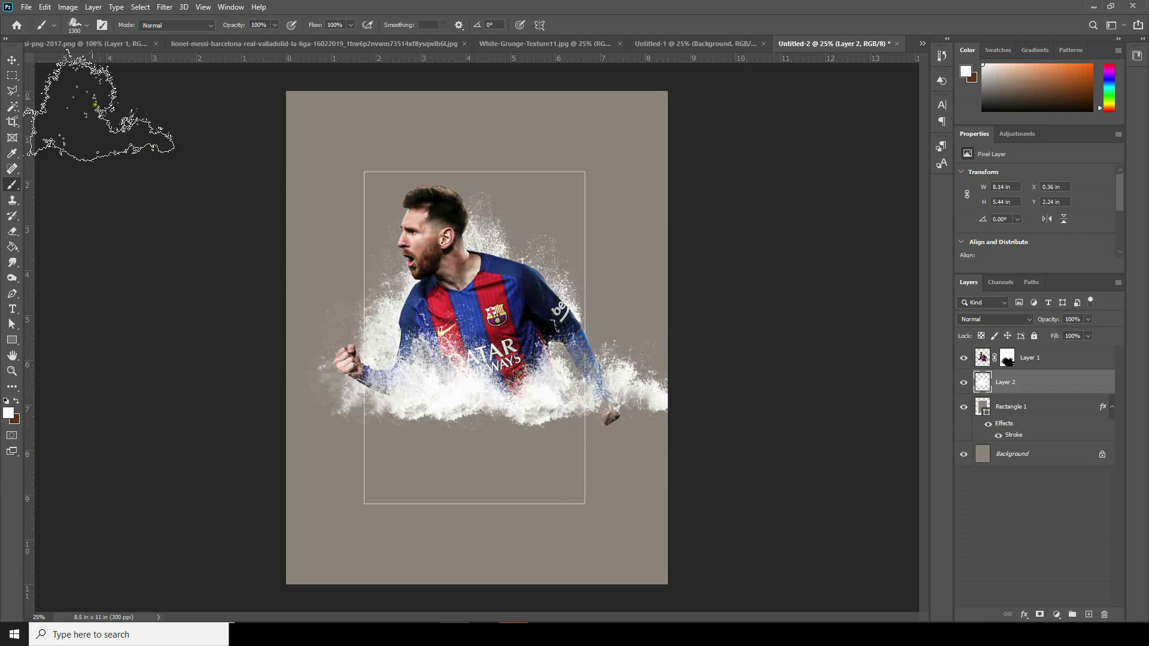
Step: Rotate the brush tip to 63° and stamp splashes on the right arm and lower centre at 1800/1200 px
left_click(87, 27)
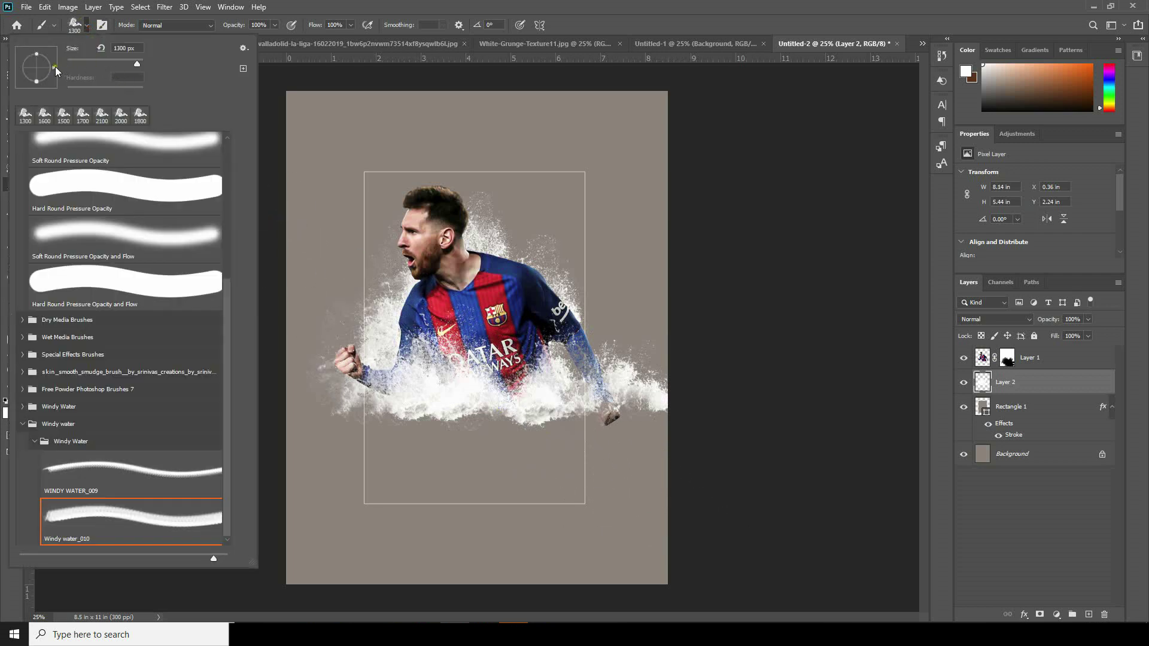
mouse_move(56, 71)
left_mouse_down()
mouse_move(53, 85)
mouse_move(466, 402)
left_mouse_up()
left_click(466, 402)
key("bracketright")
key("bracketright")
key("bracketright")
key("bracketright")
key("bracketright")
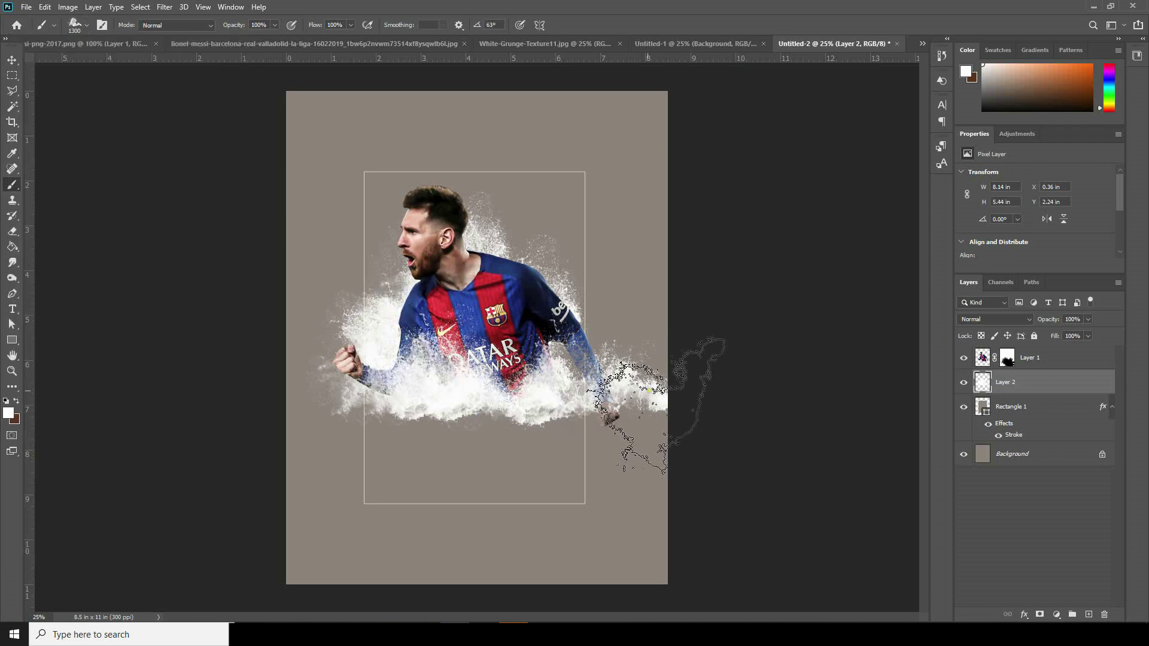
left_click(723, 499)
key("bracketleft")
key("bracketleft")
key("bracketleft")
key("bracketleft")
key("bracketleft")
key("bracketleft")
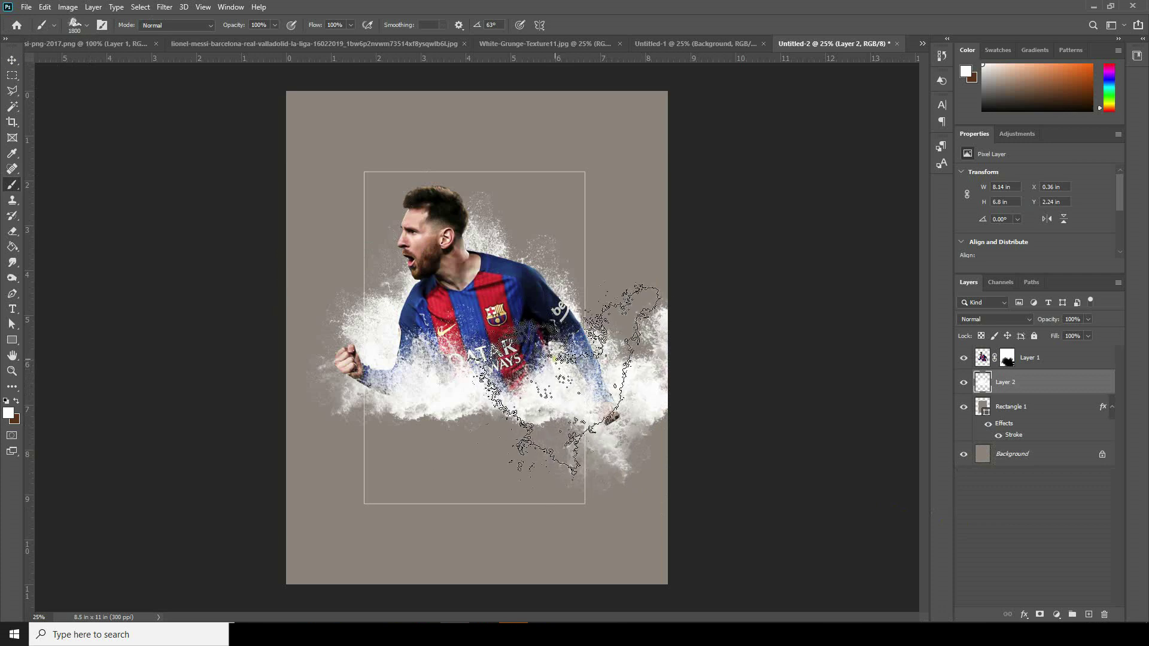
left_click(489, 419)
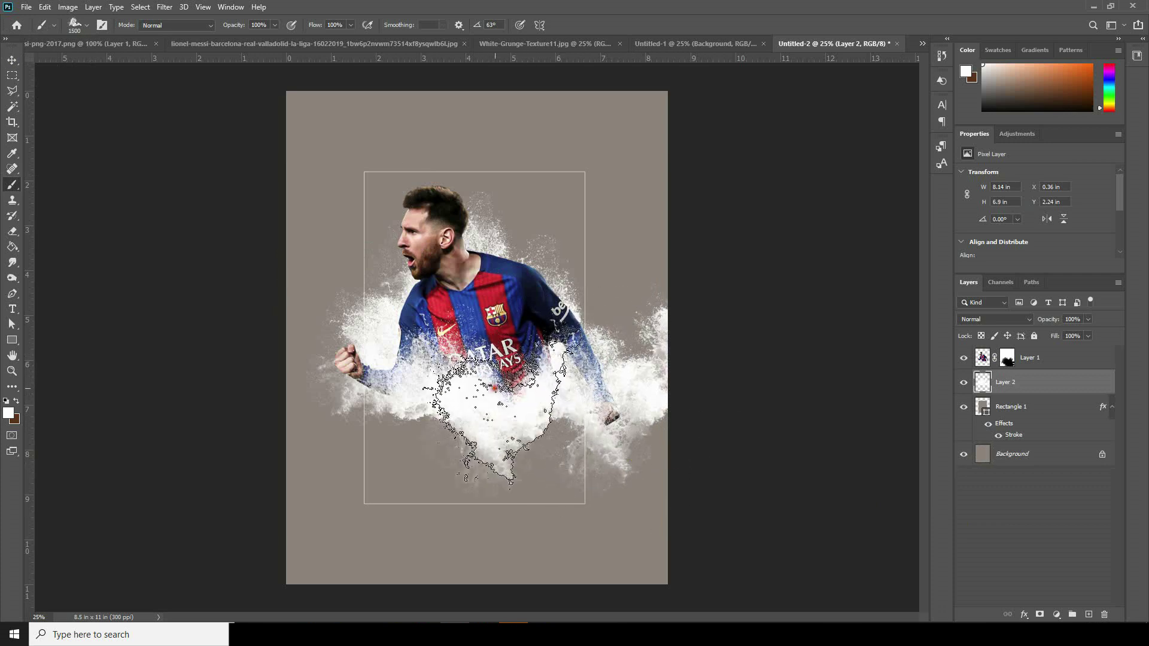
key("v")
left_click(981, 363)
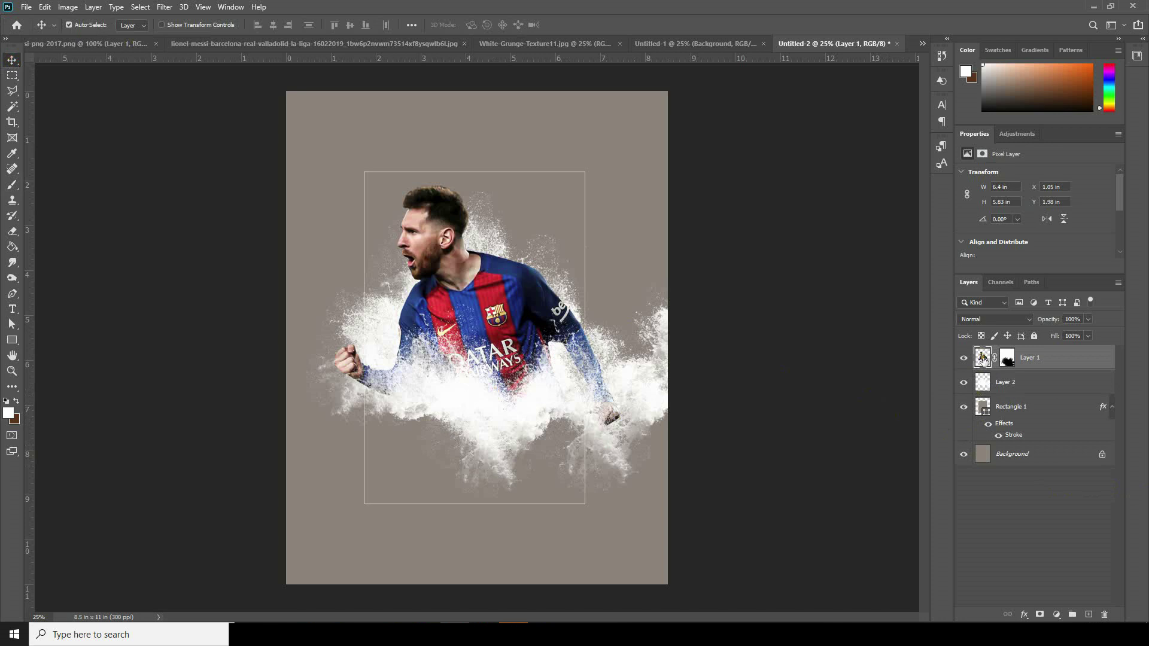
Step: Duplicate Layer 1 and apply the Cutout filter: Levels 7, Edge Simplicity 5, Edge Fidelity 2
left_click_drag(983, 358, 1091, 615)
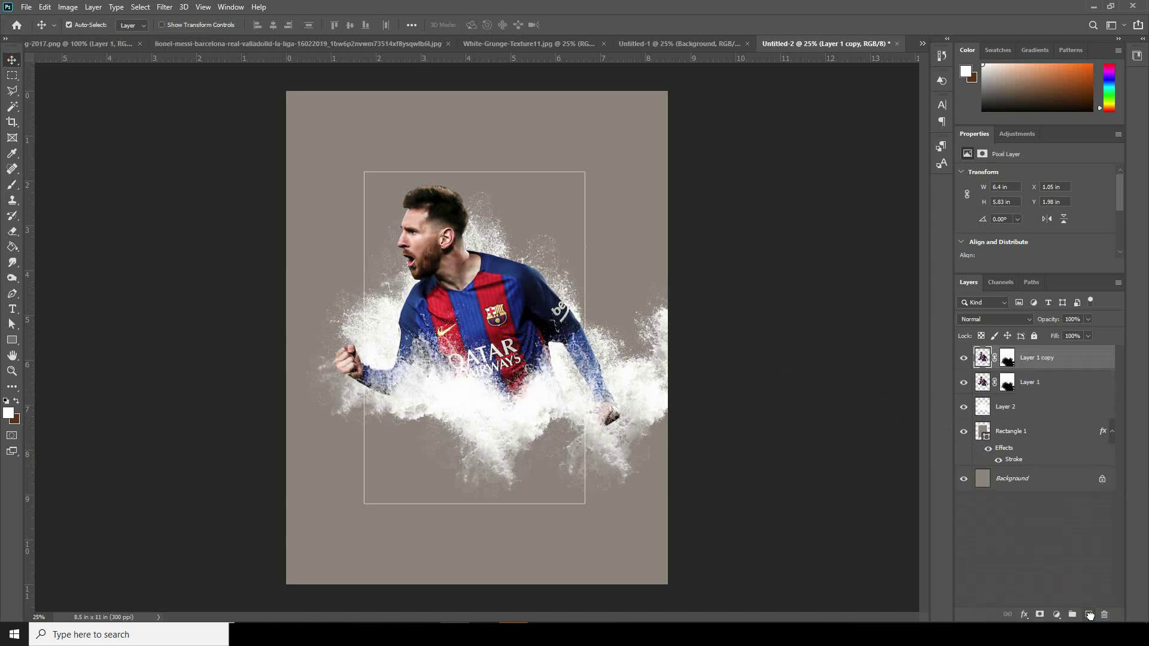
left_click(163, 8)
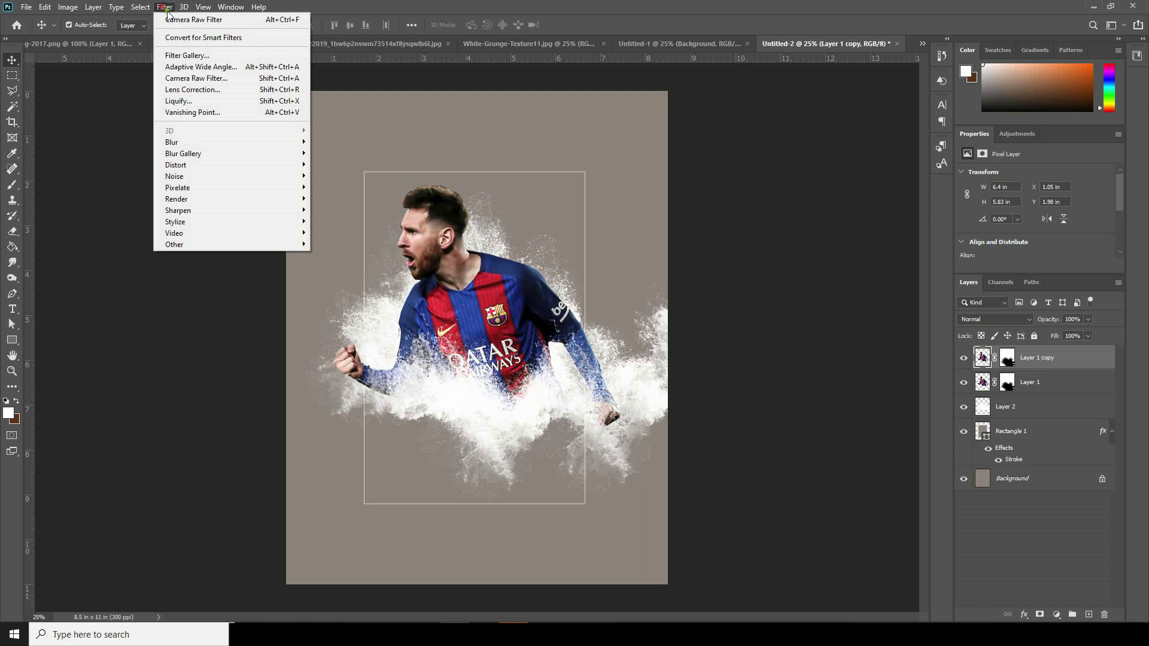
left_click(195, 55)
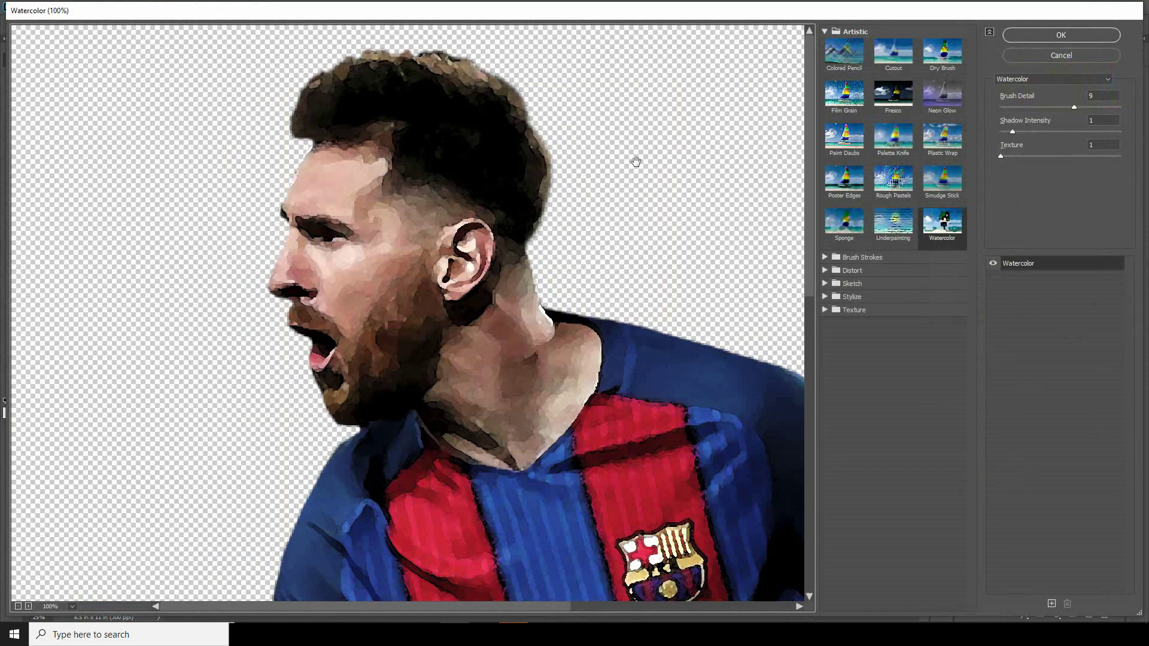
left_click(895, 55)
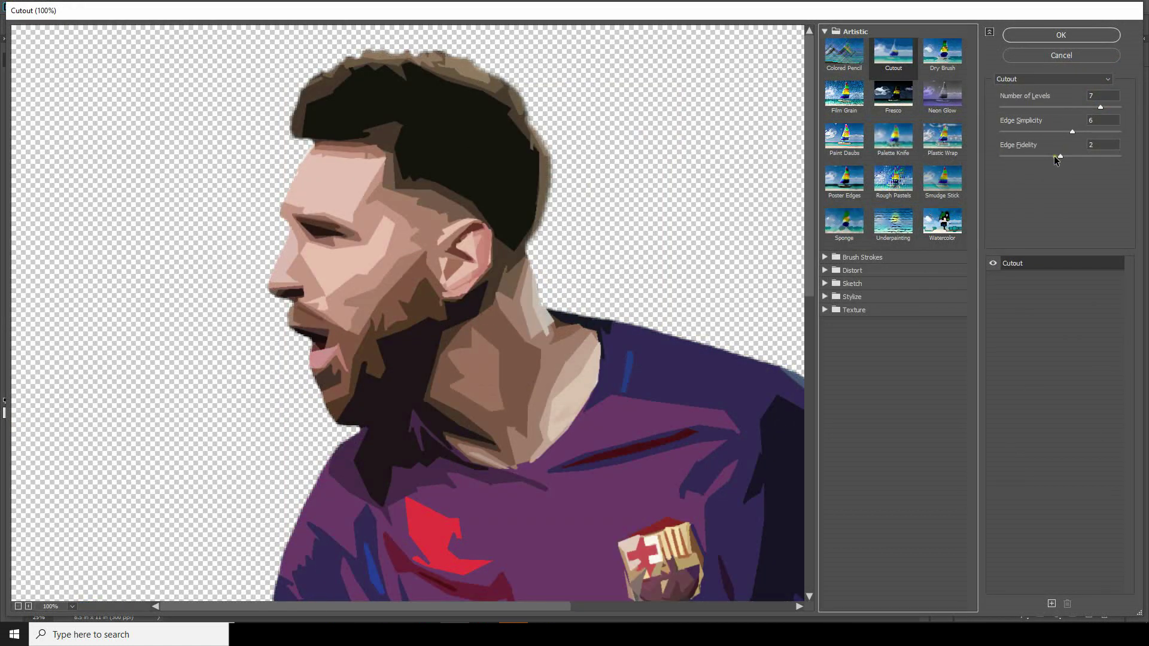
left_click_drag(1032, 131, 1057, 135)
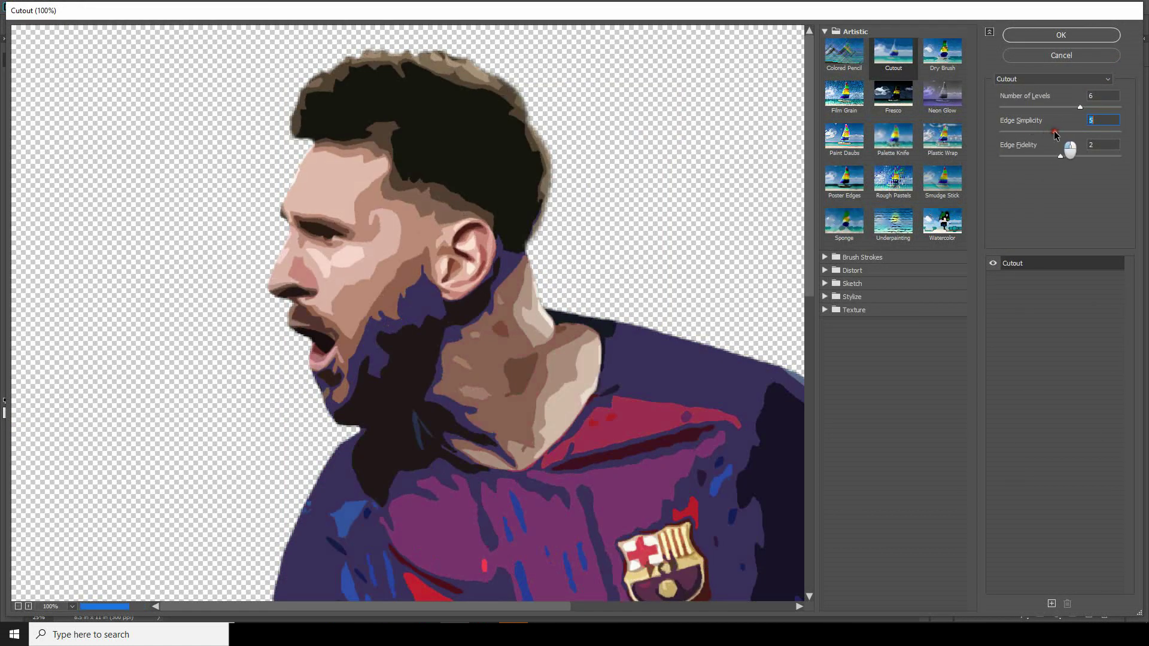
key("ctrl+minus")
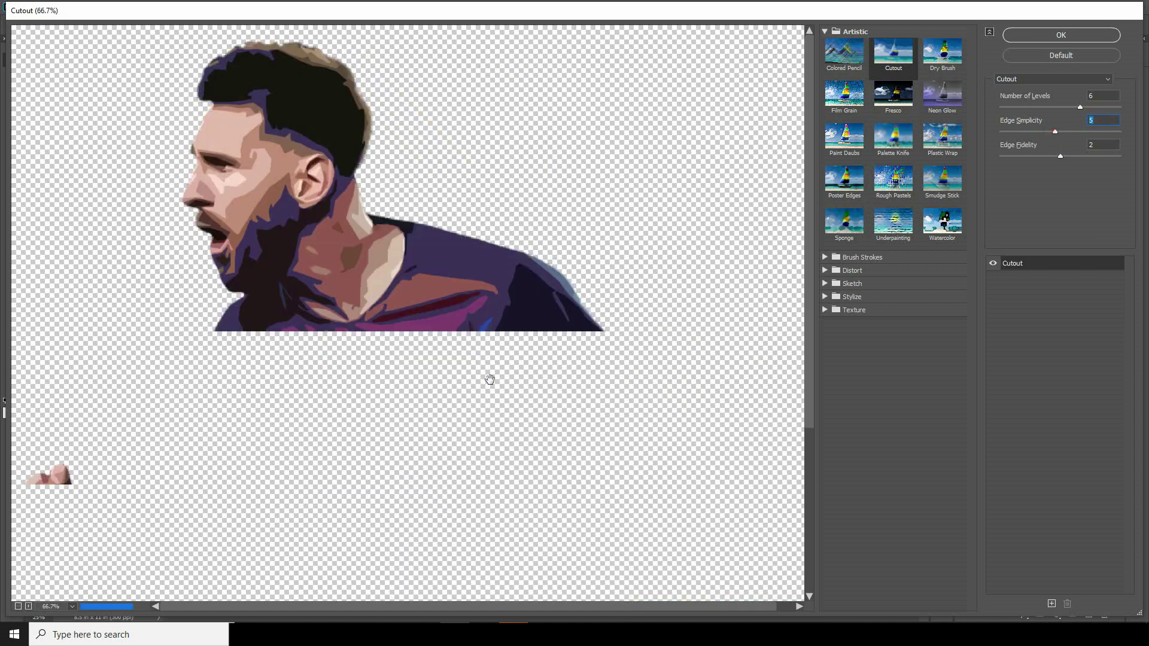
left_click_drag(1081, 106, 1110, 110)
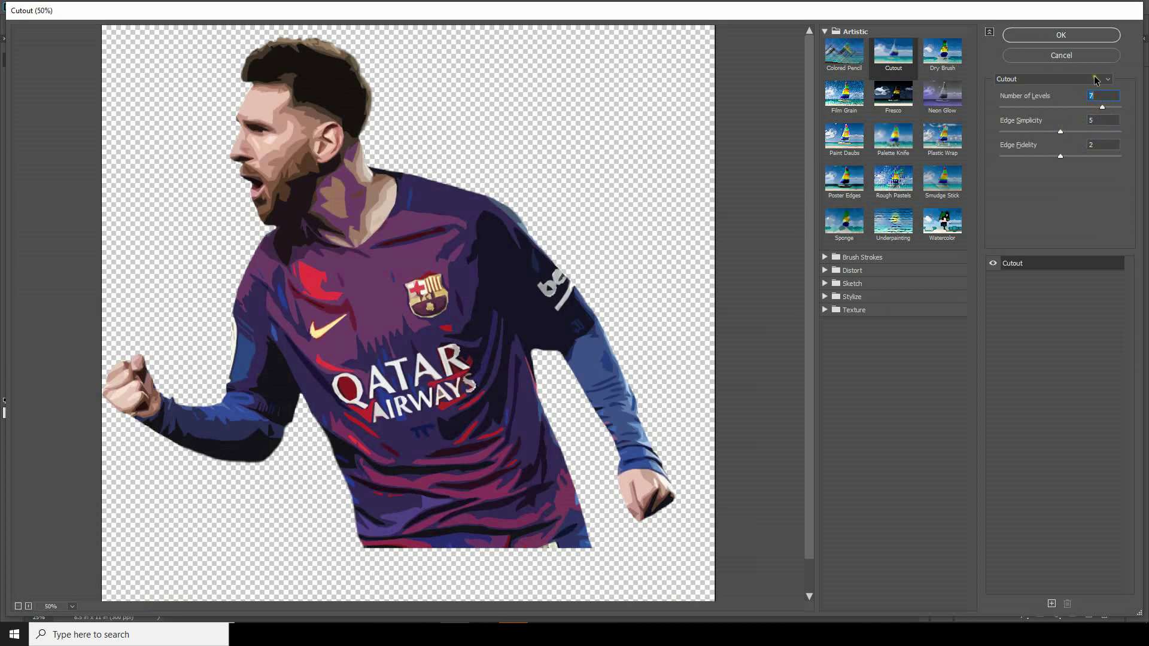
left_click(1061, 35)
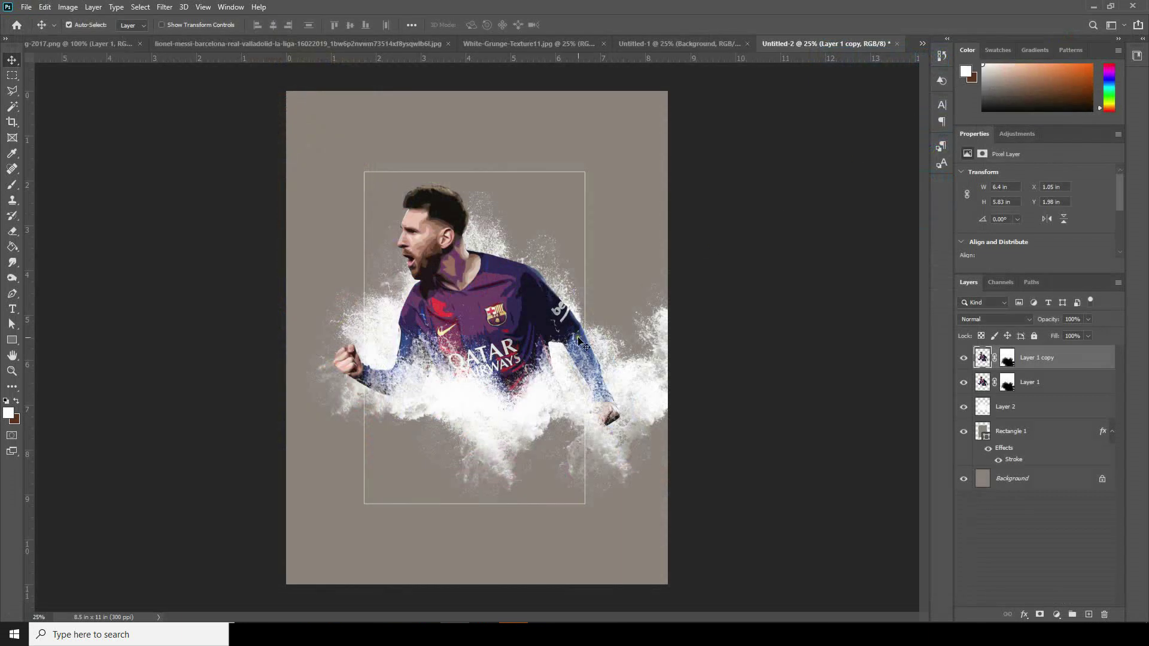
Step: Duplicate the player layer again and apply the Grain texture (Intensity 40, Contrast 50)
key("ctrl+plus")
left_click_drag(984, 360, 1089, 615)
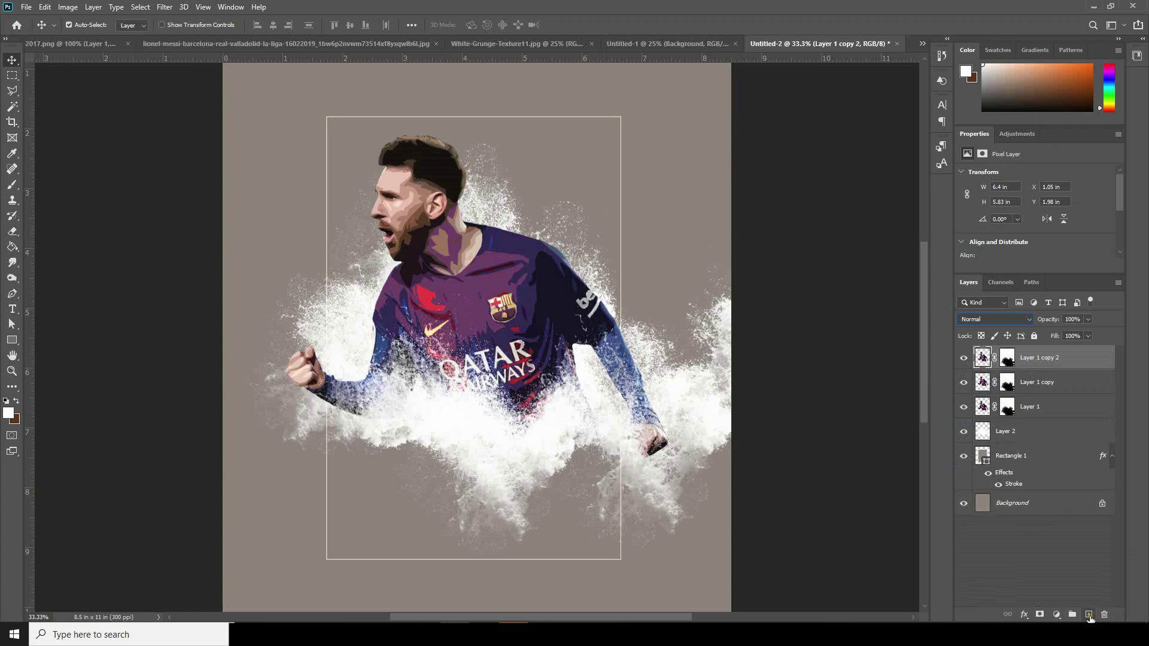
left_click(166, 8)
left_click(180, 54)
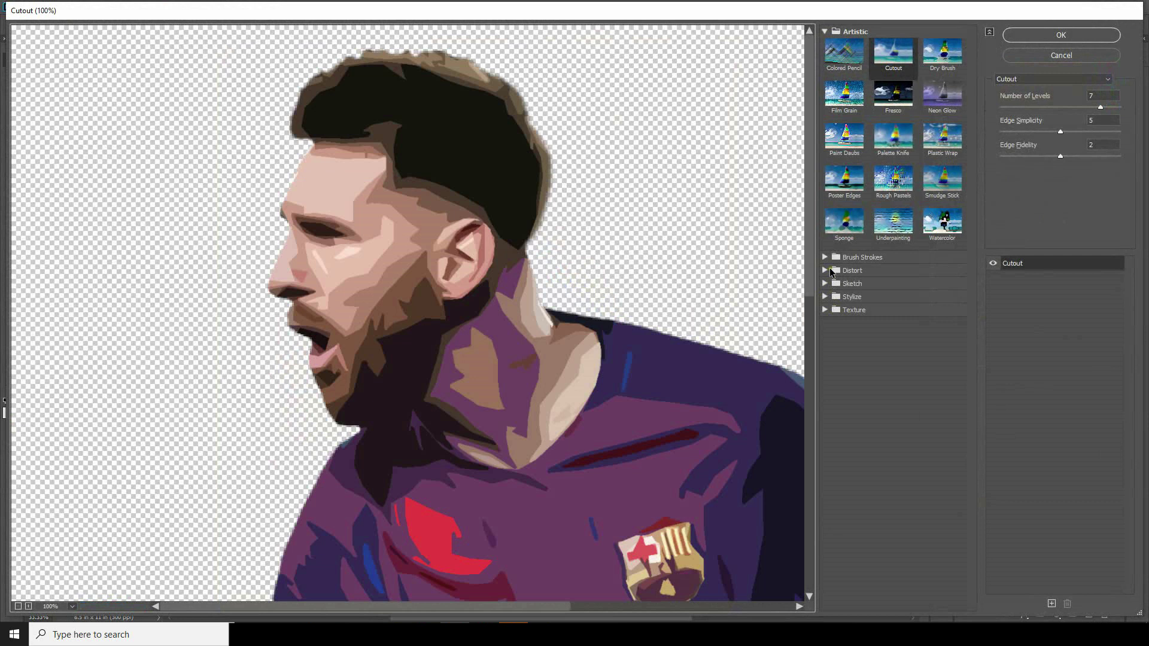
left_click(825, 310)
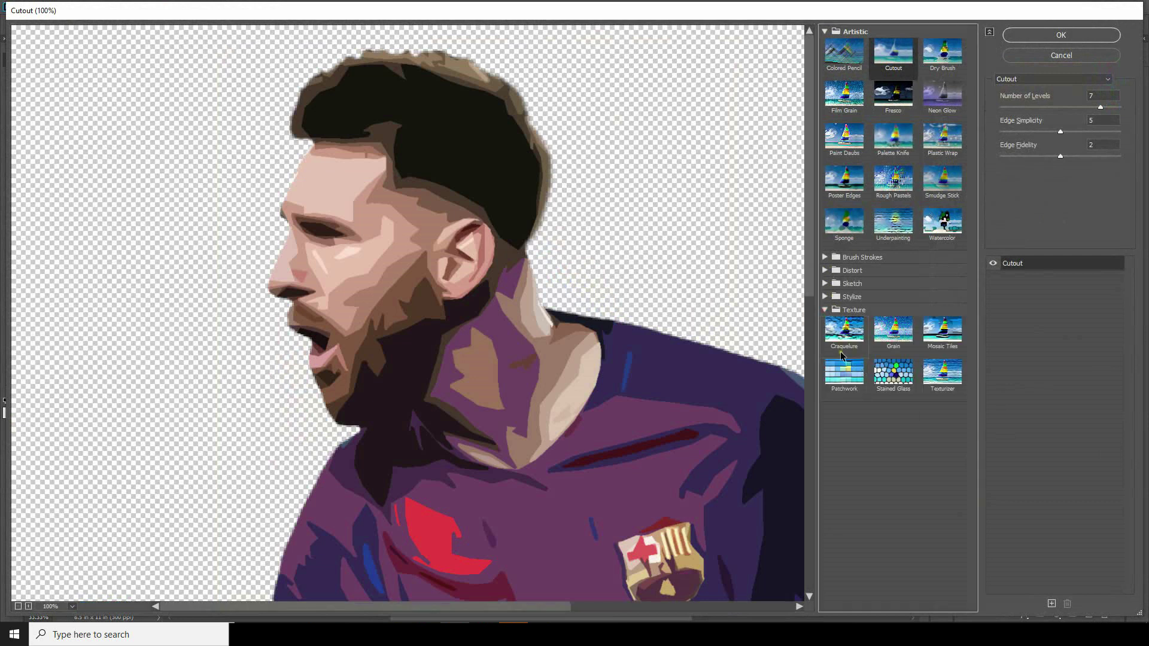
left_click(895, 542)
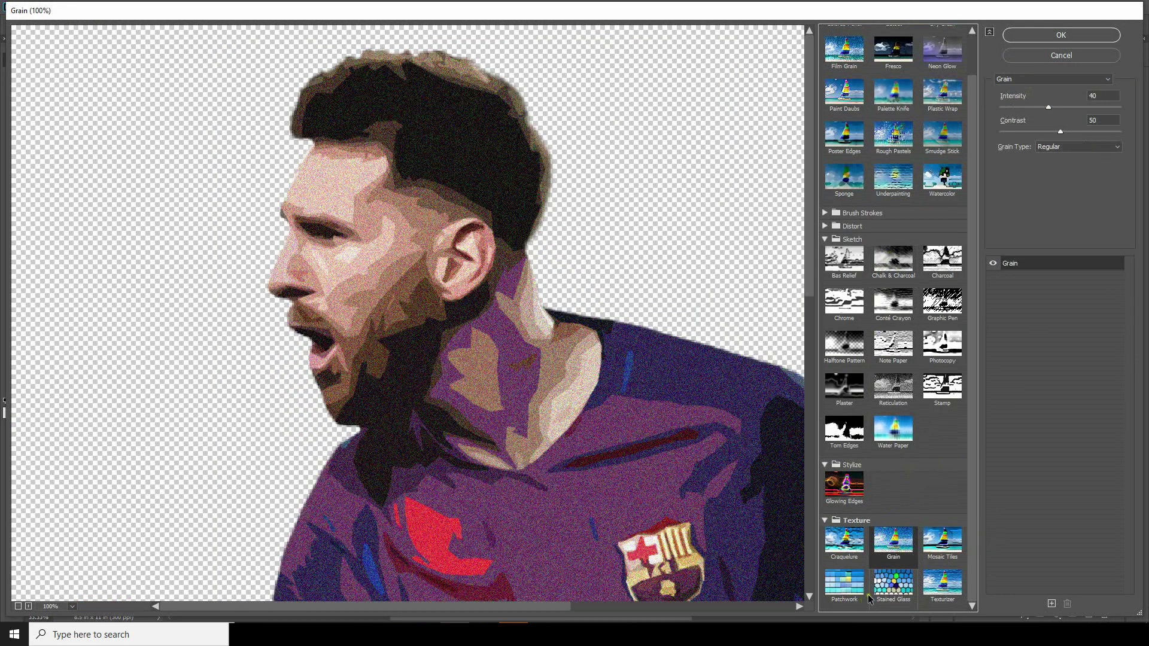
left_click(1058, 36)
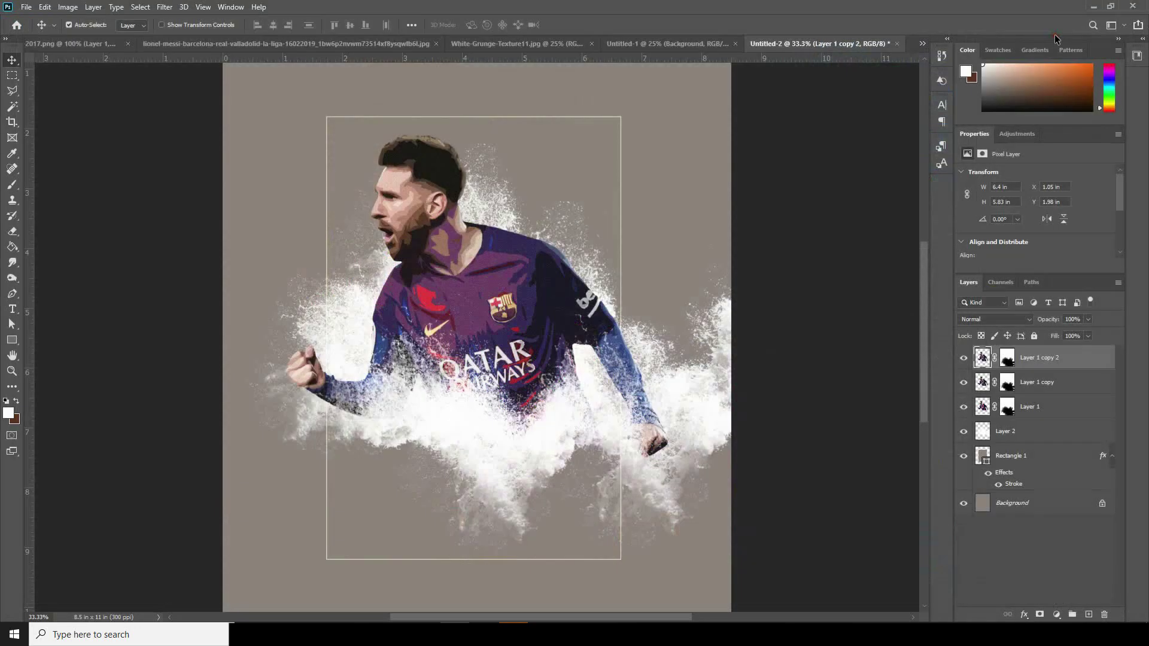
Step: Set Layer 1 copy 2's blend mode to Lighten
left_click(993, 321)
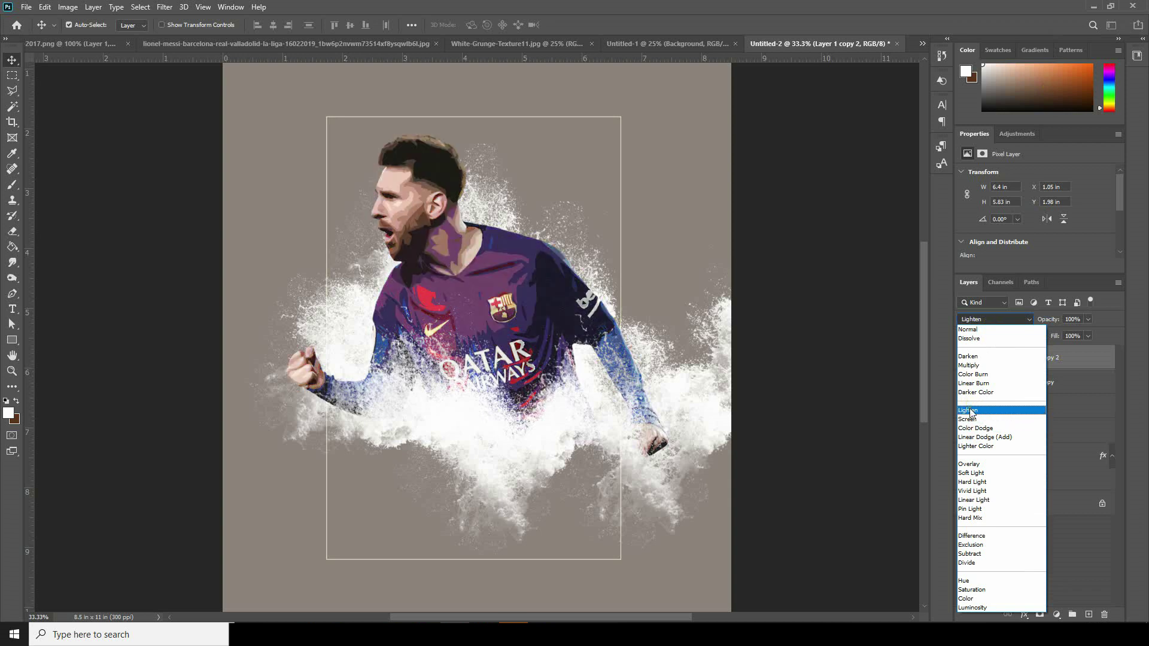
left_click(970, 412)
left_click(466, 223)
key("ctrl+plus")
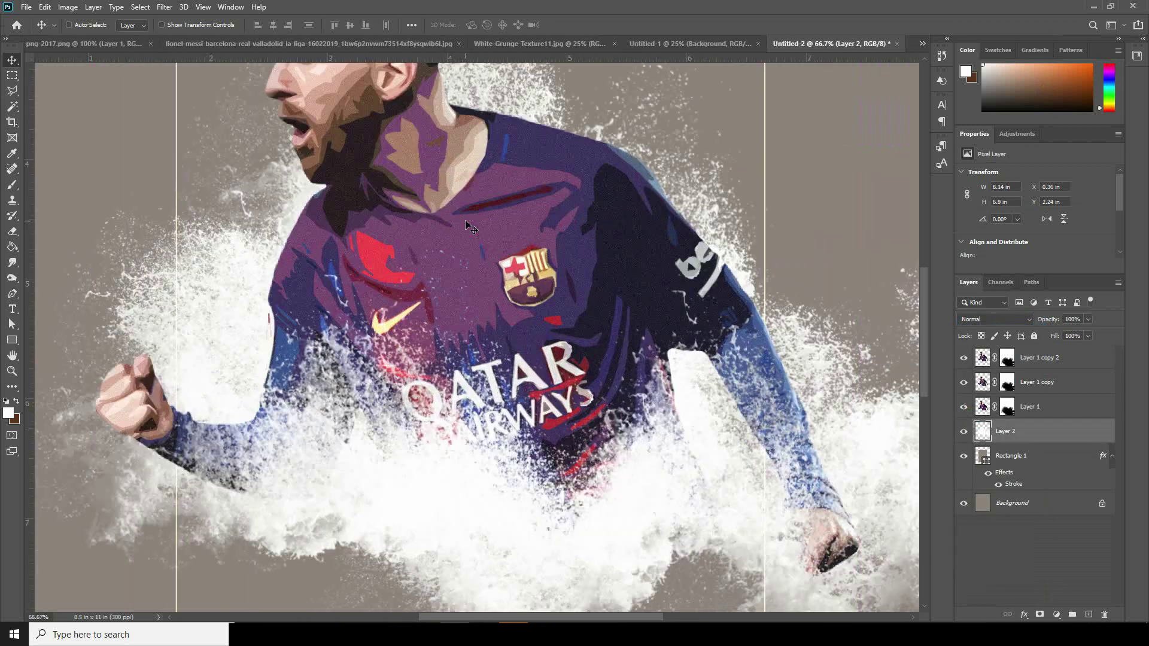
key("ctrl+minus")
key("ctrl+minus")
key("ctrl+minus")
key("ctrl+plus")
left_click(982, 358)
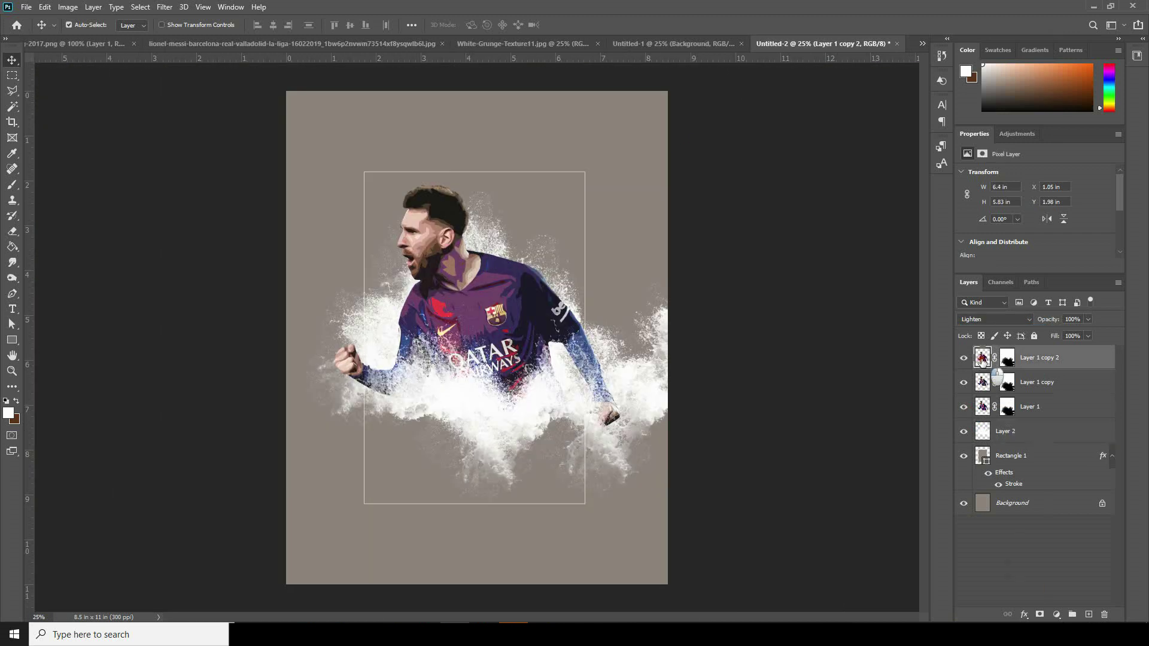
Step: Add a Color Lookup adjustment layer and load the WindyCineD.cube 3D LUT into it
left_click(1058, 616)
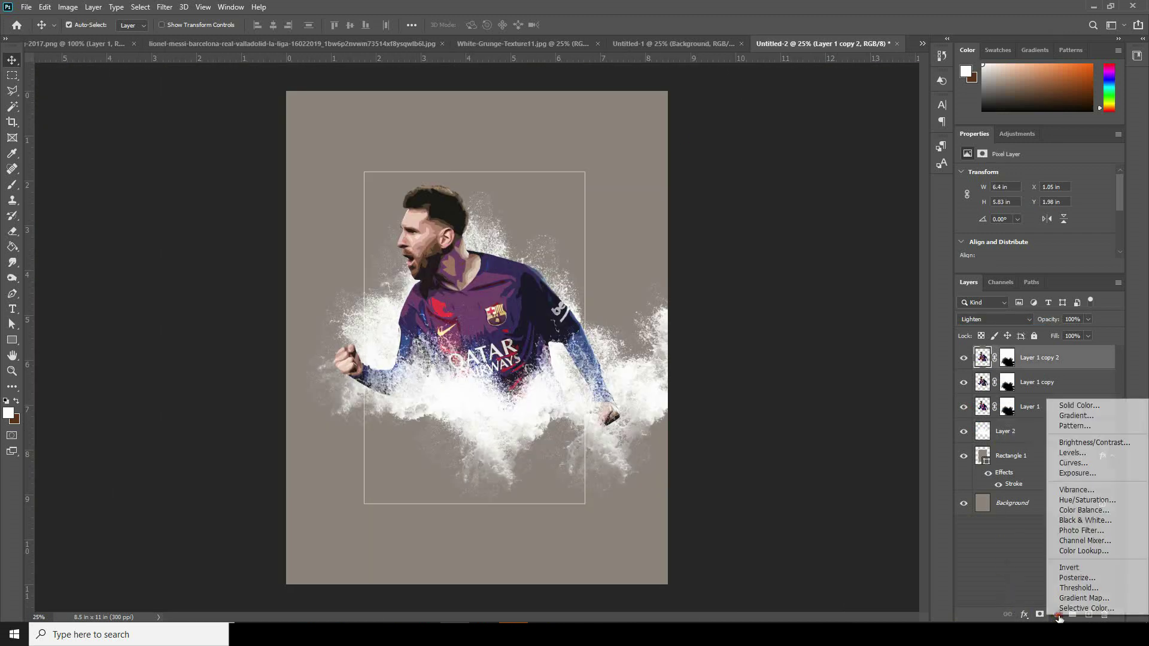
left_click(1073, 553)
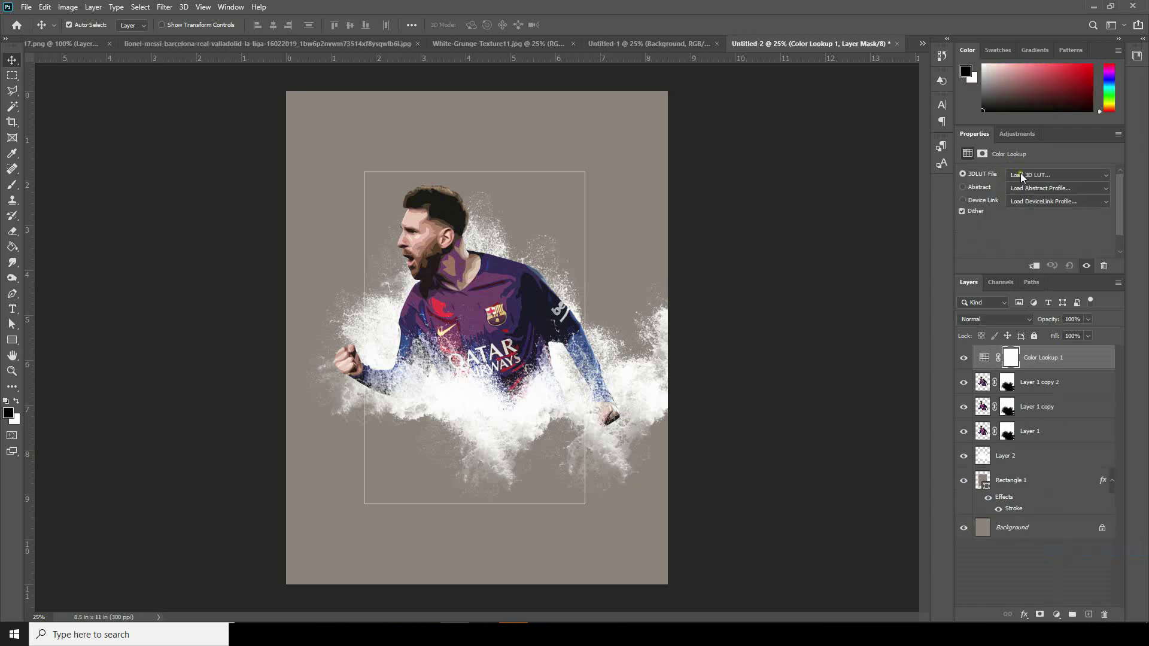
left_click(1021, 175)
left_click(1022, 189)
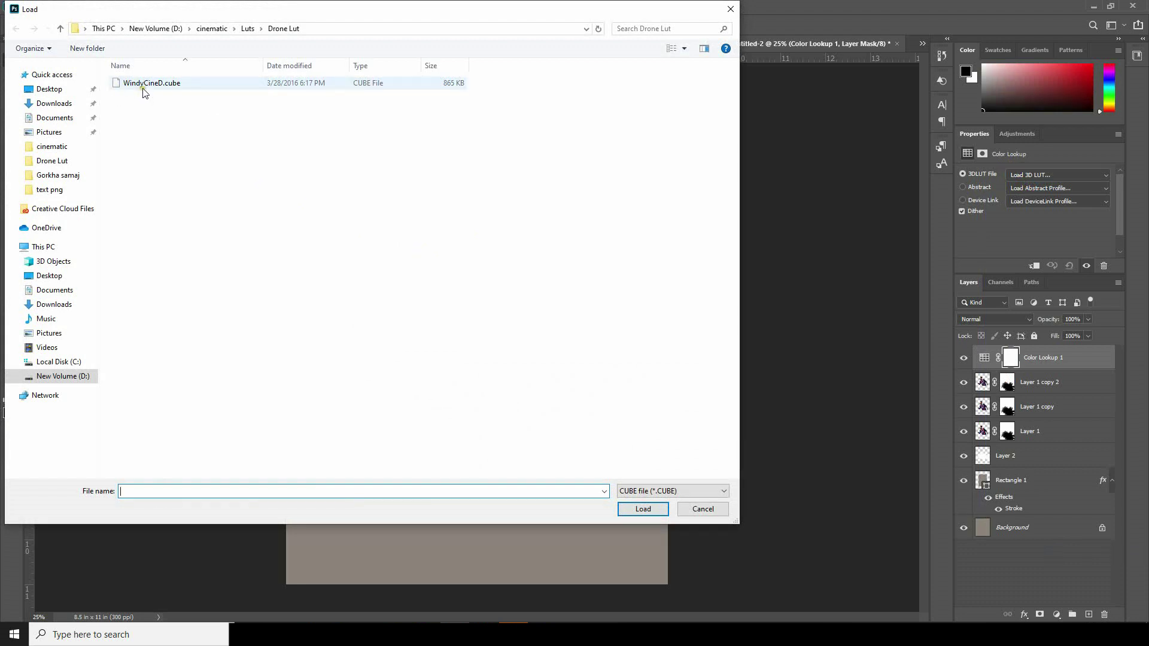
left_click(144, 88)
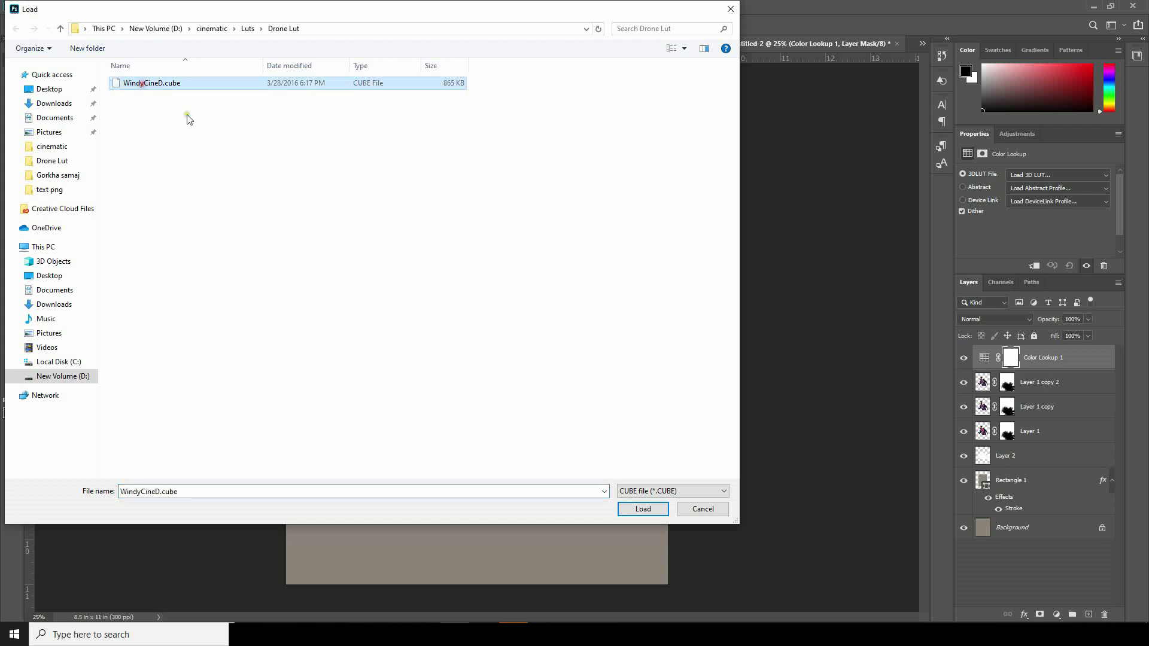
left_click(641, 510)
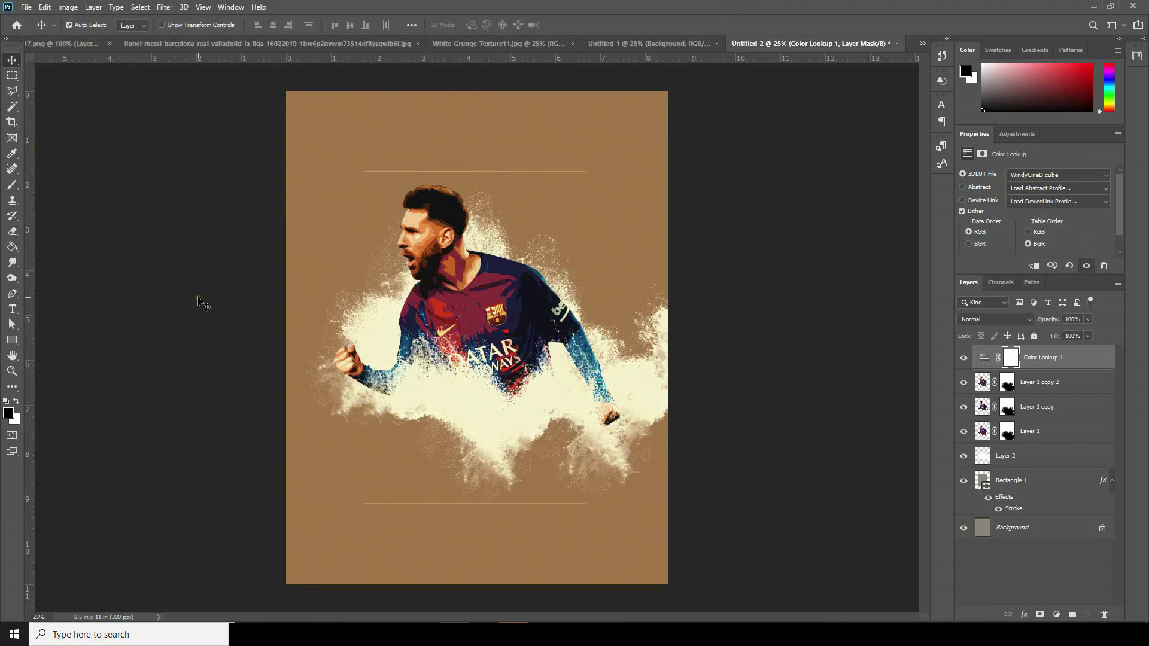
Step: Type white 'ROAR' and enlarge it at the top right beside Messi's head
left_click(12, 309)
left_click(522, 214)
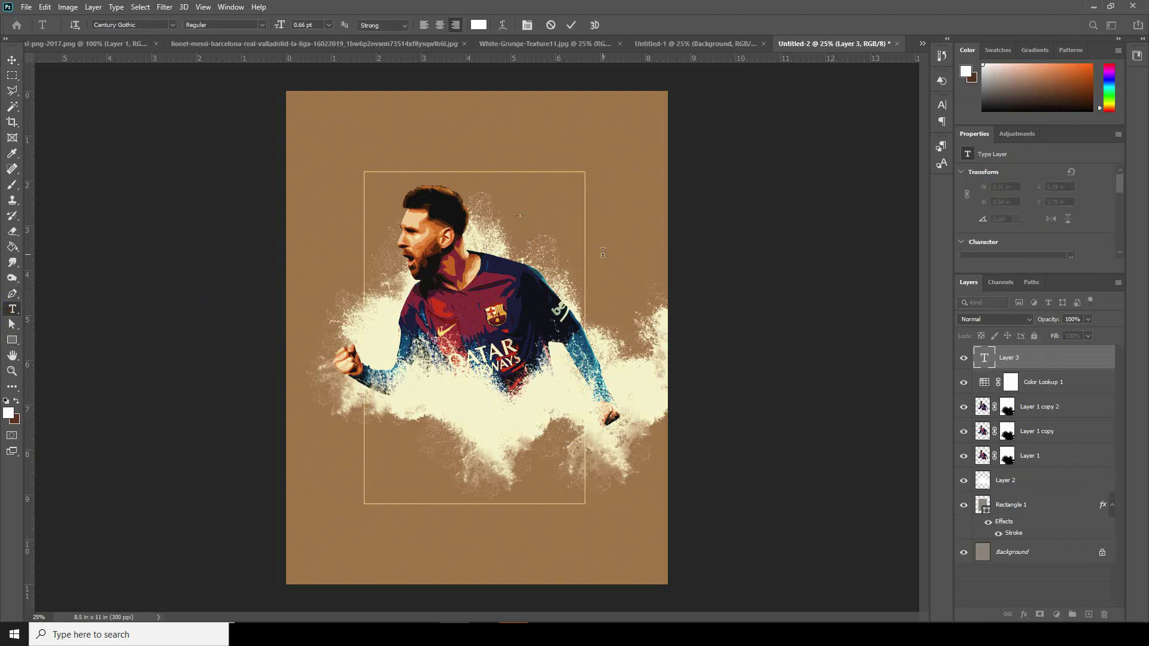
left_click(11, 59)
left_click(45, 7)
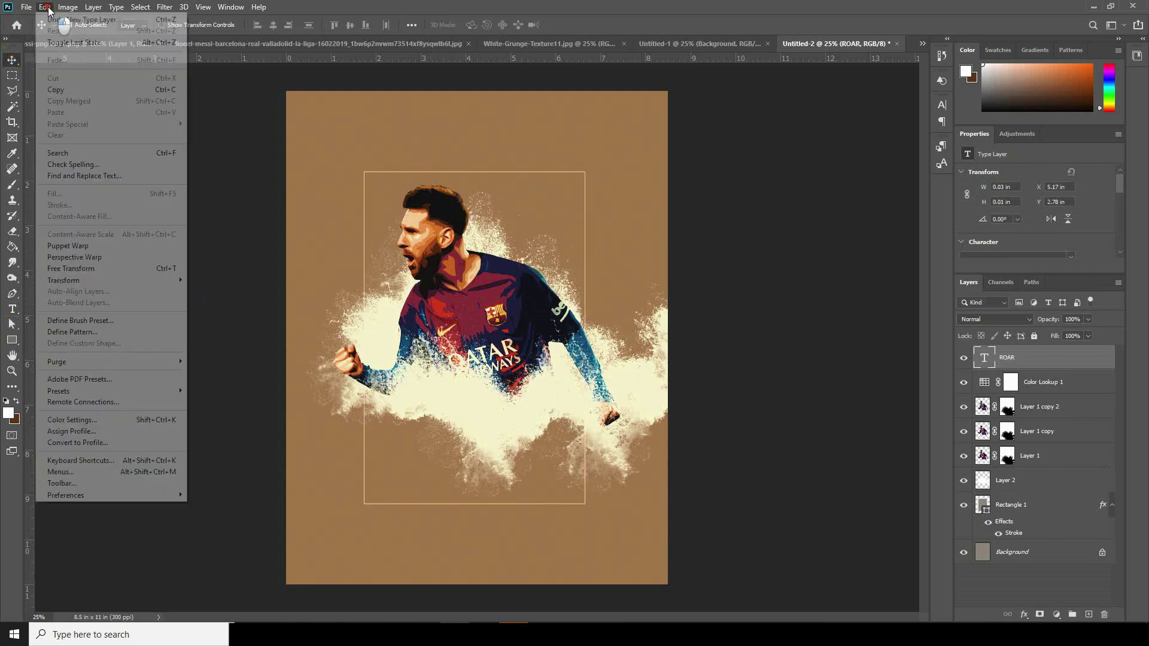
left_click(74, 269)
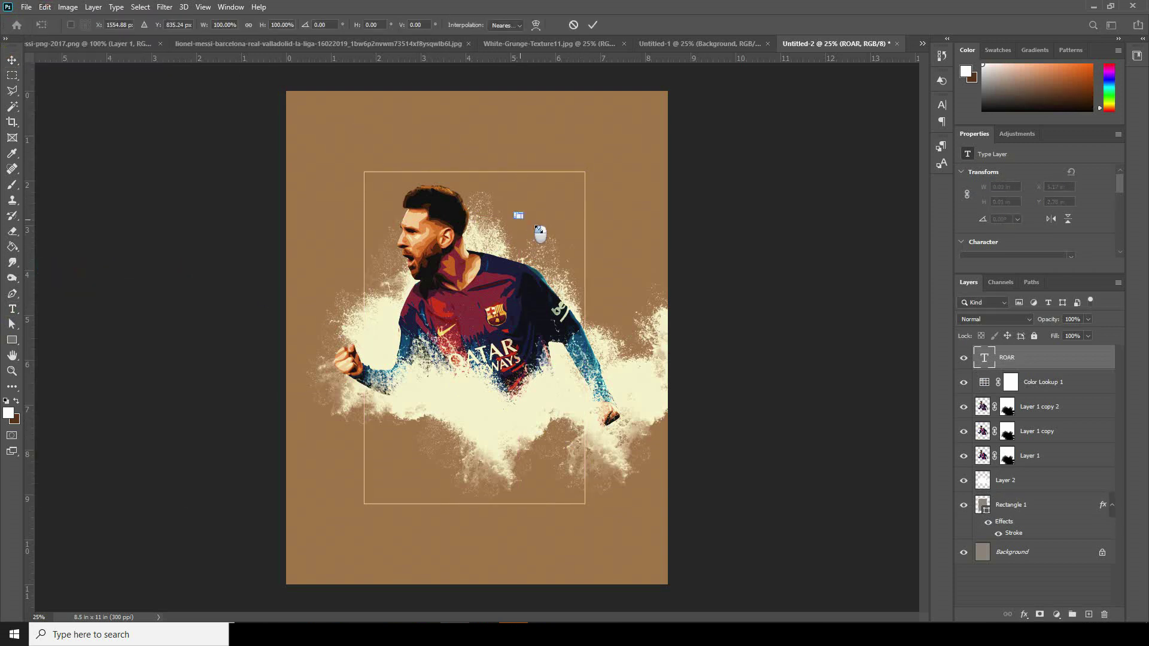
left_click_drag(538, 229, 575, 209)
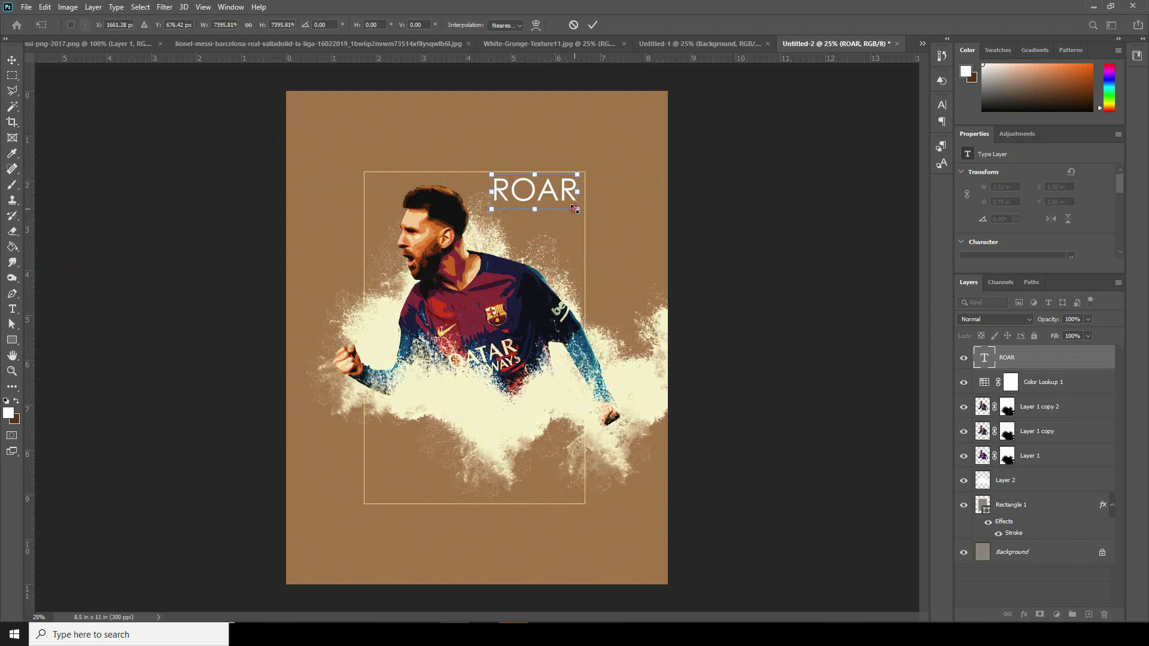
key("Return")
Step: Set the ROAR text's font style to Century Gothic Bold
double_click(984, 358)
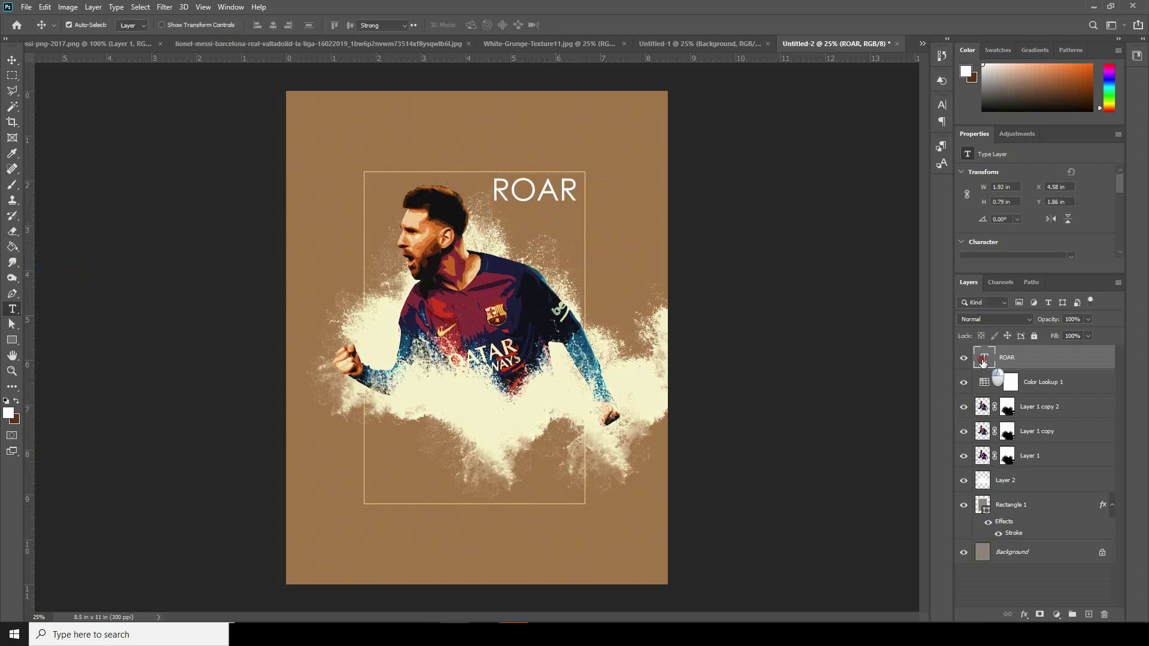
left_click(261, 25)
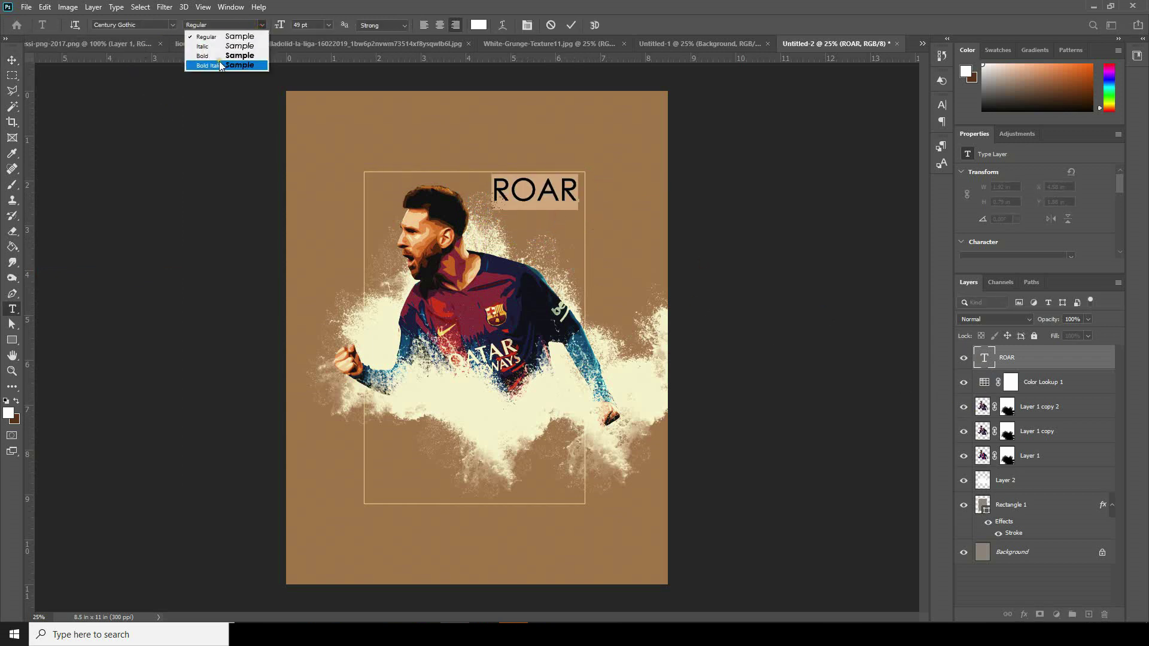
left_click(219, 56)
left_click(12, 61)
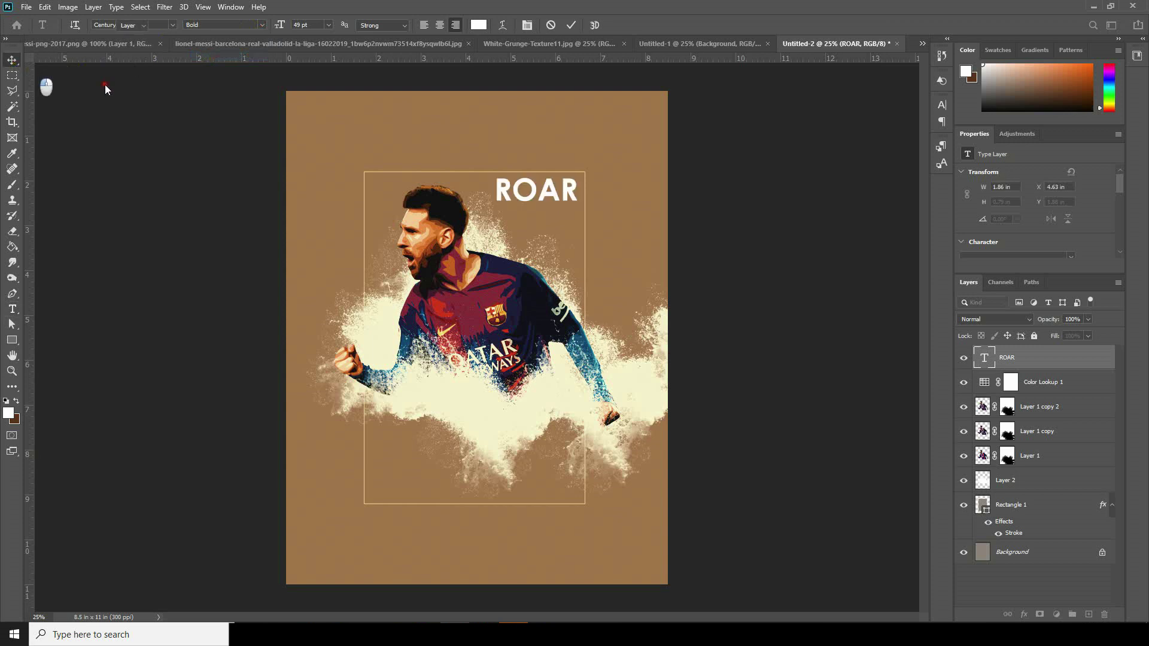
Step: Recolour the ROAR text to the sampled light skin tone #f3c58c
double_click(982, 358)
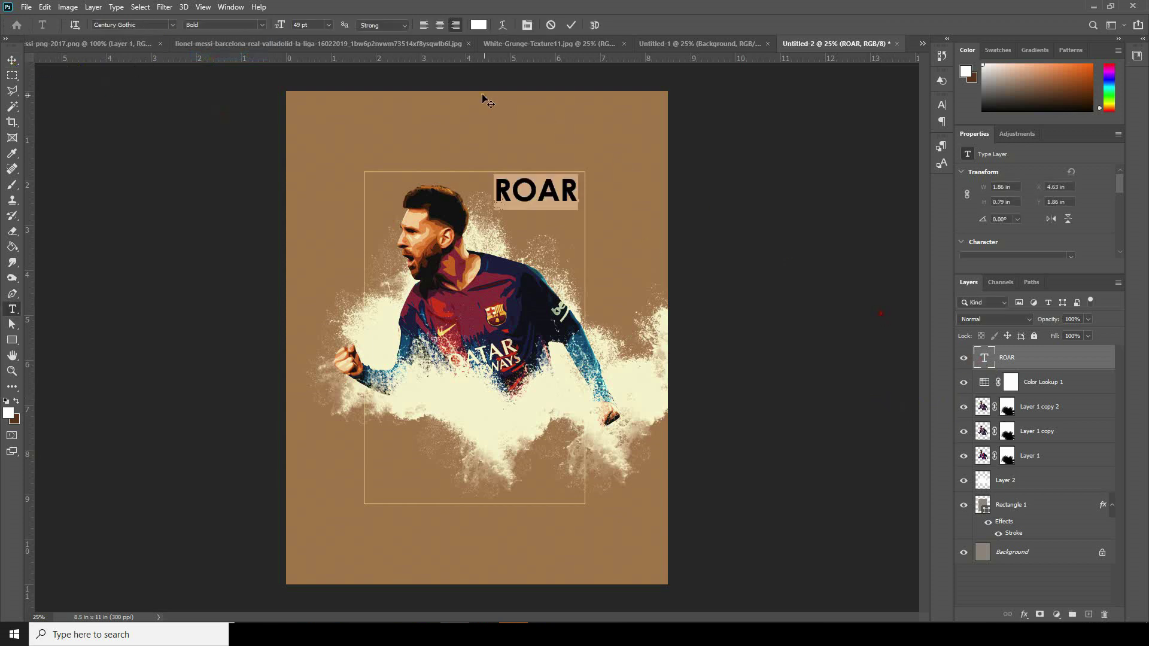
left_click(479, 24)
left_click(422, 214)
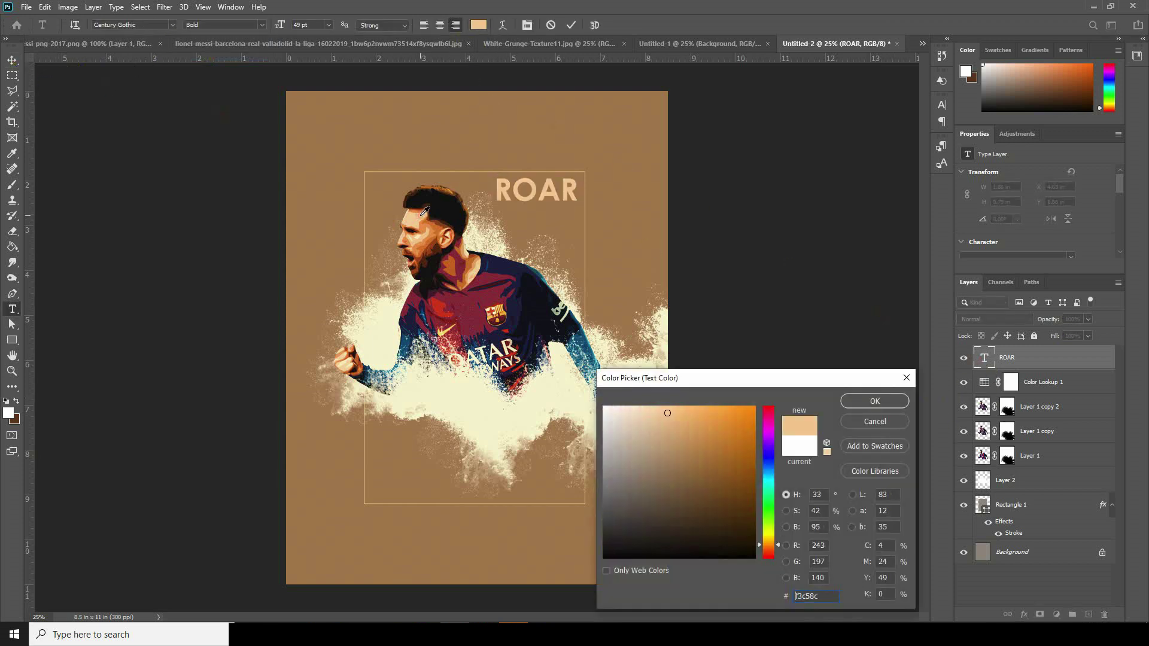
left_click(865, 401)
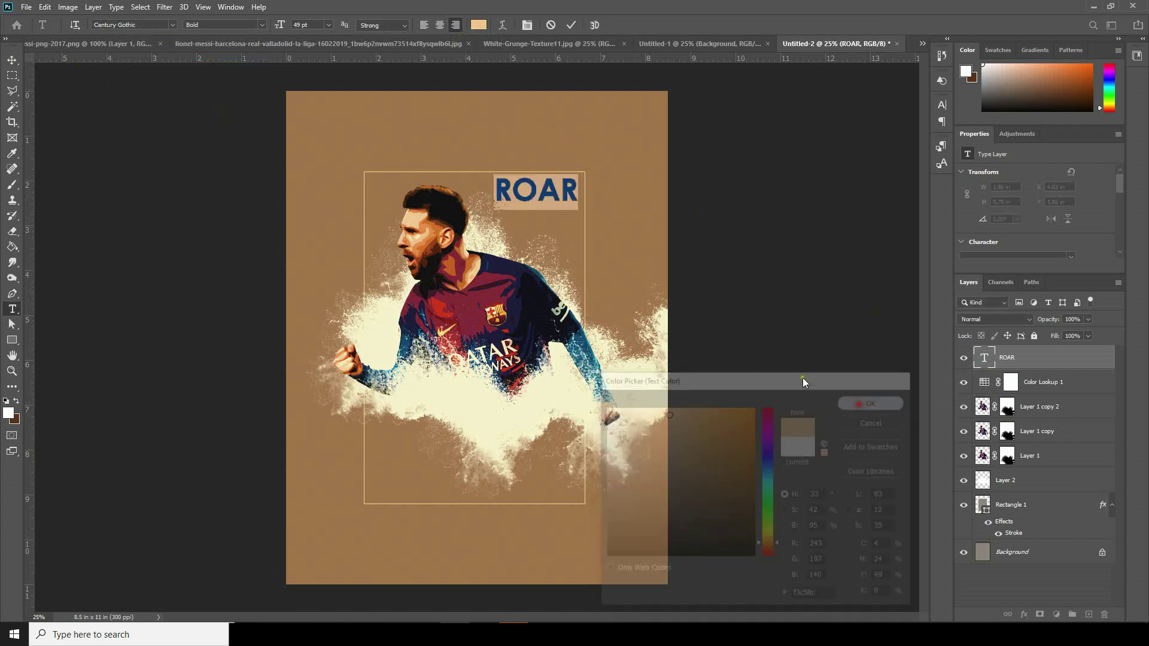
left_click(13, 61)
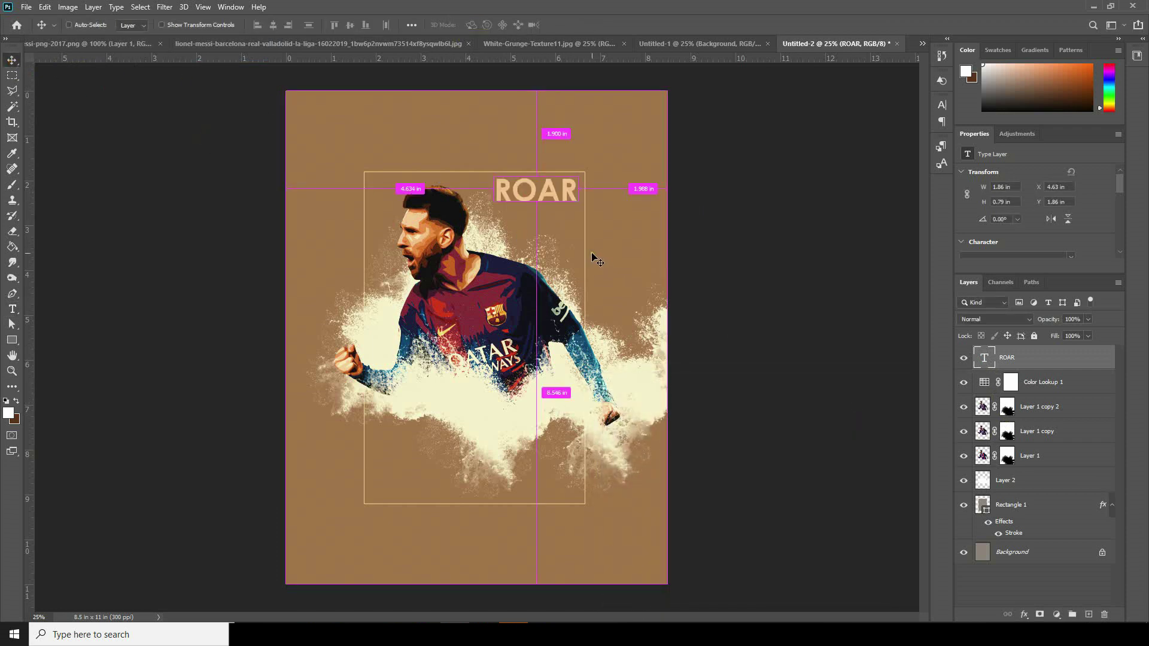
scroll(599, 262, "up", 1)
scroll(577, 159, "right", 3)
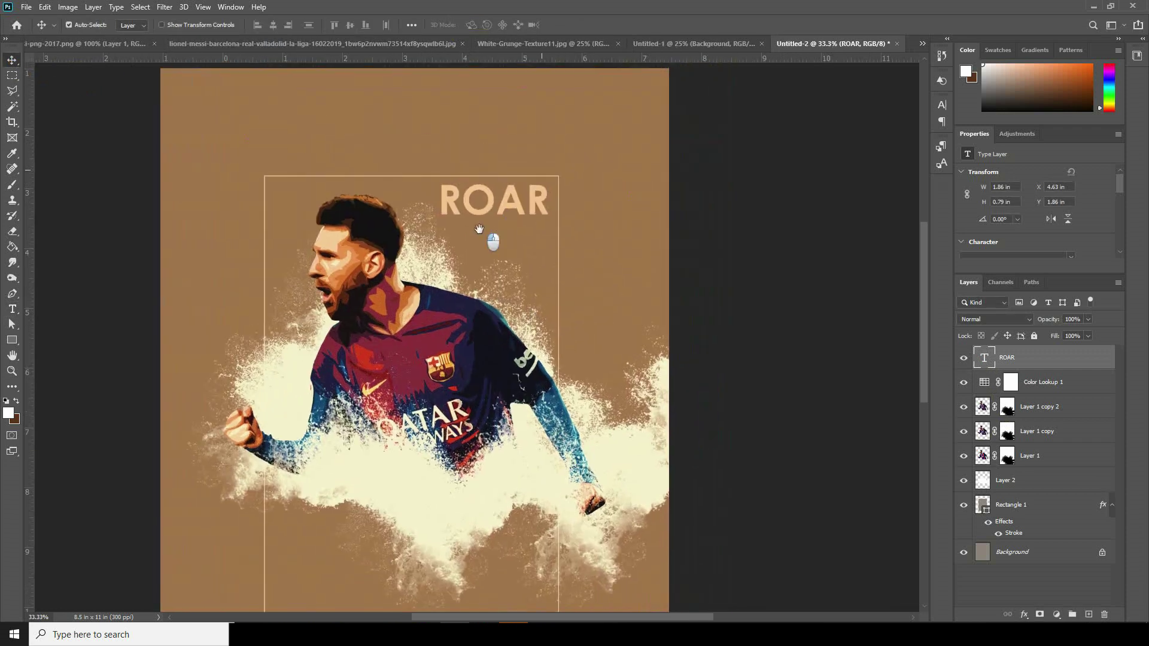
Step: Add a layer mask to ROAR and set up a black brush to paint on it
left_click(1040, 615)
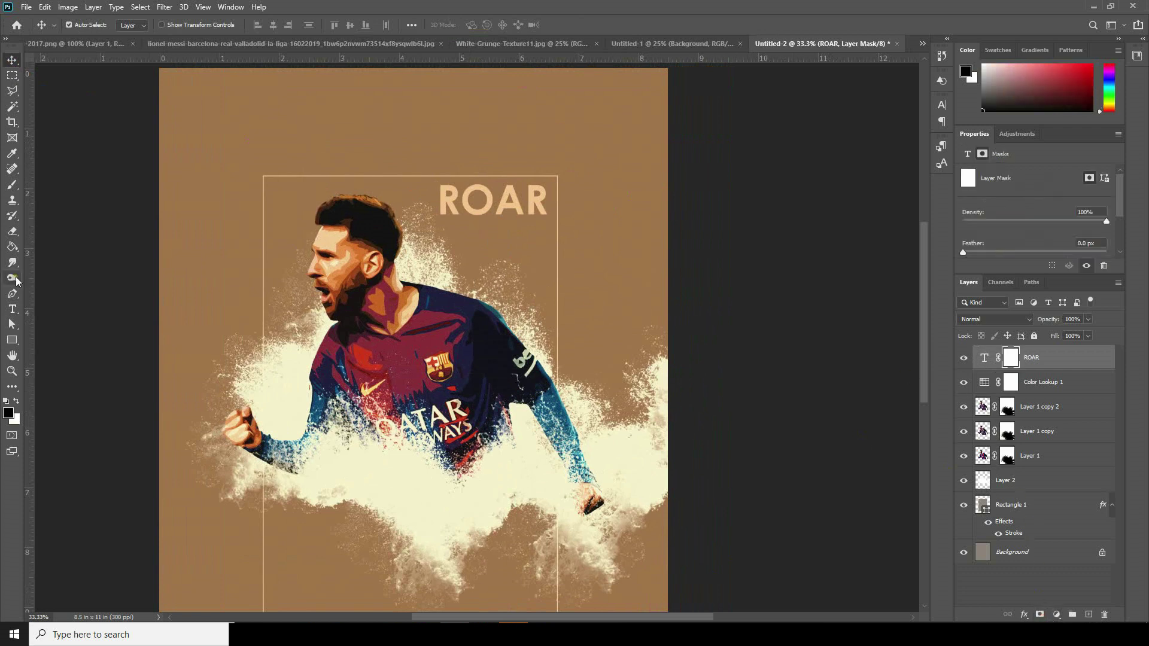
left_click(12, 185)
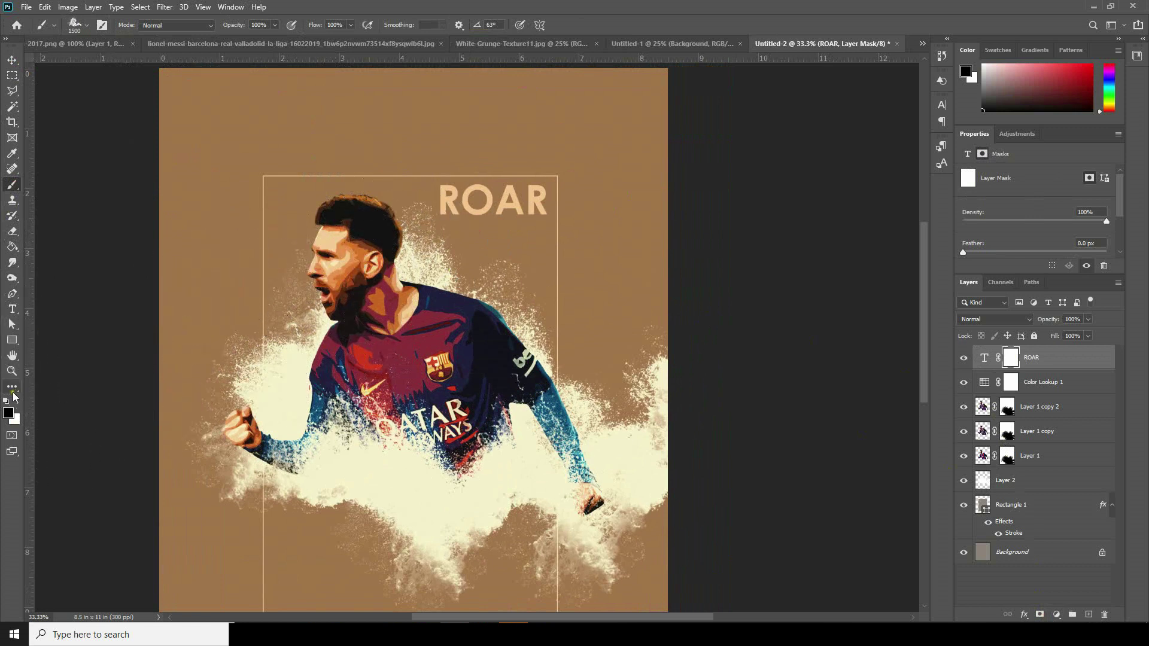
left_click(8, 413)
left_click(559, 601)
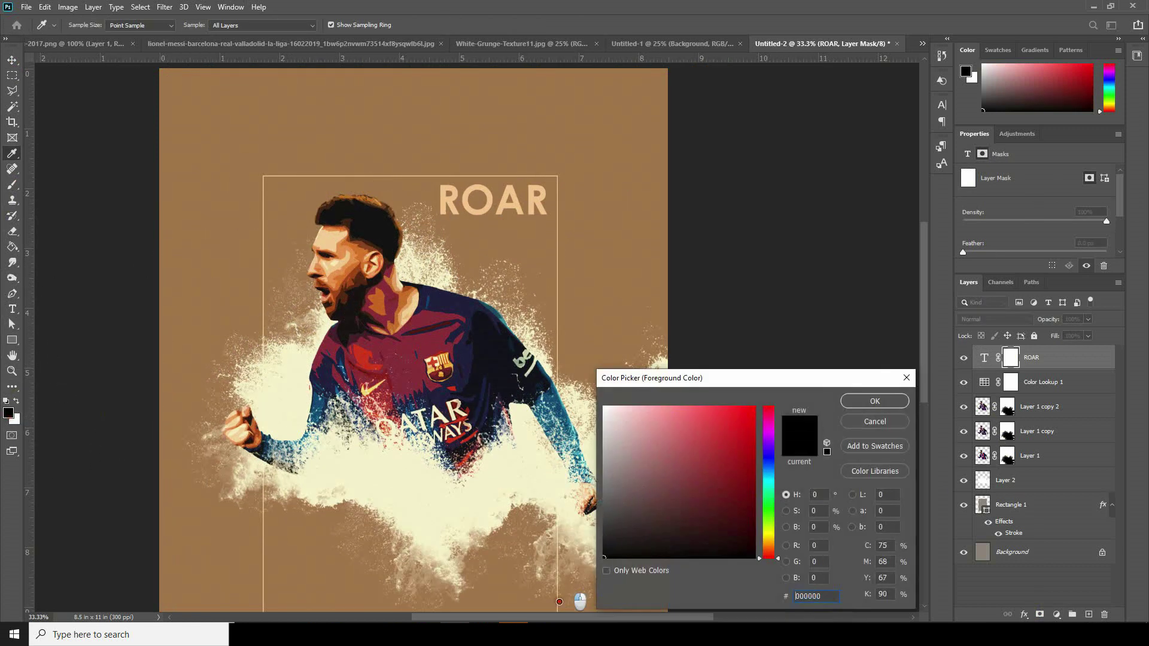
left_click(874, 401)
left_click(341, 258)
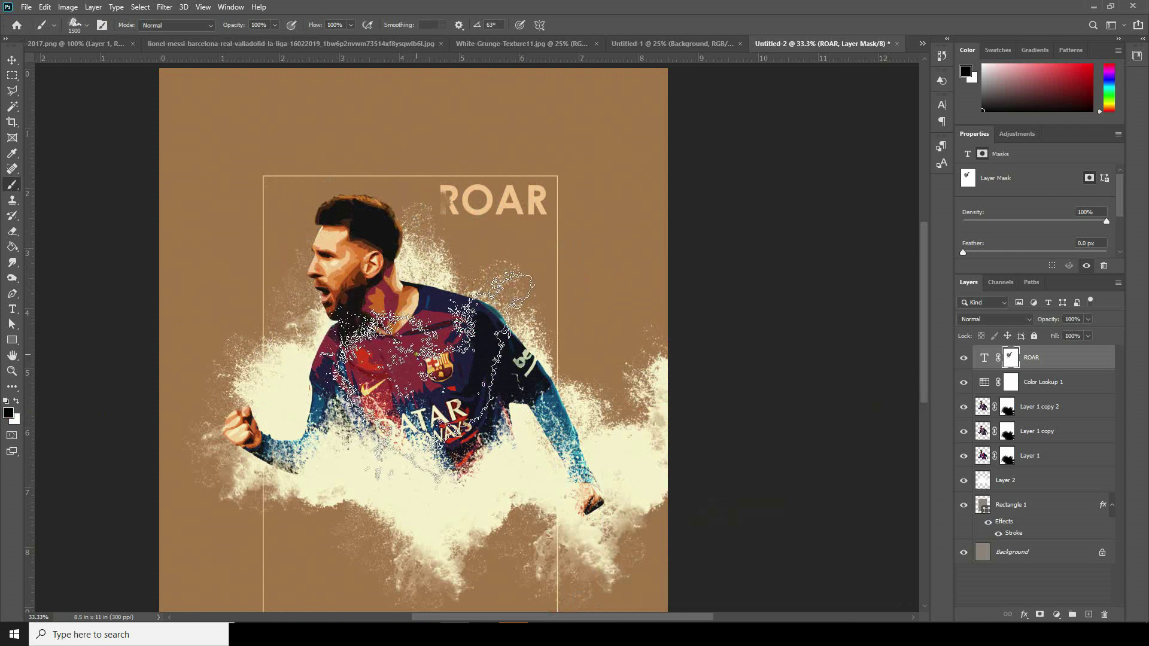
key("ctrl+z")
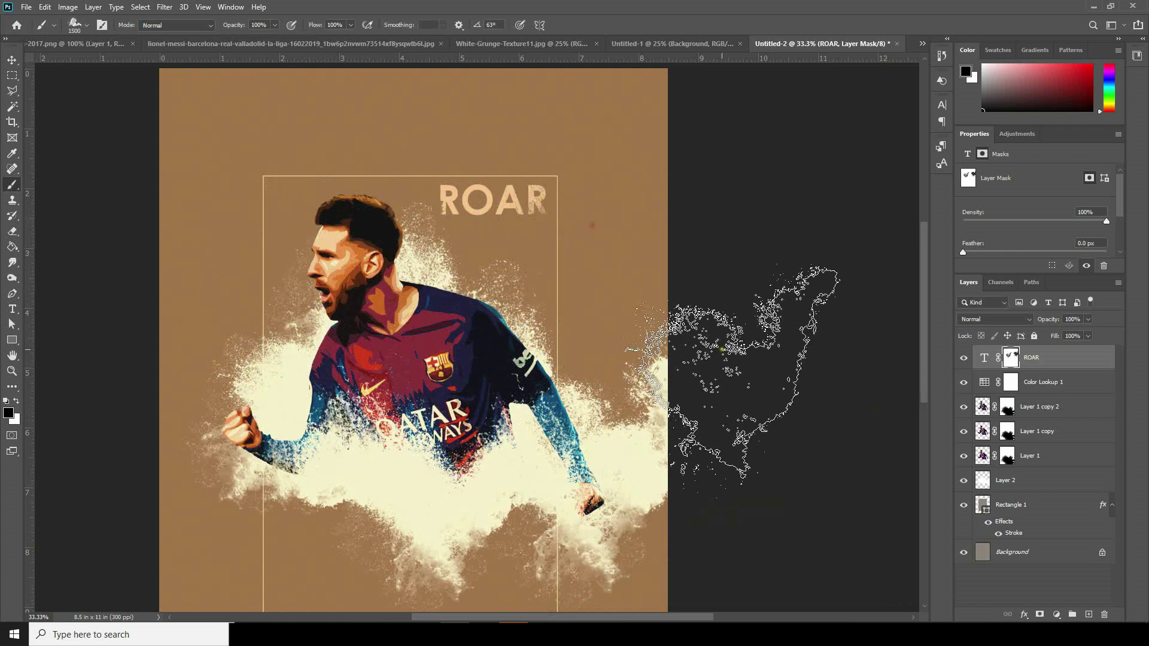
Step: Adjust the splatter brush size for masking, then reselect the ROAR text layer with the Move tool
key("bracketright")
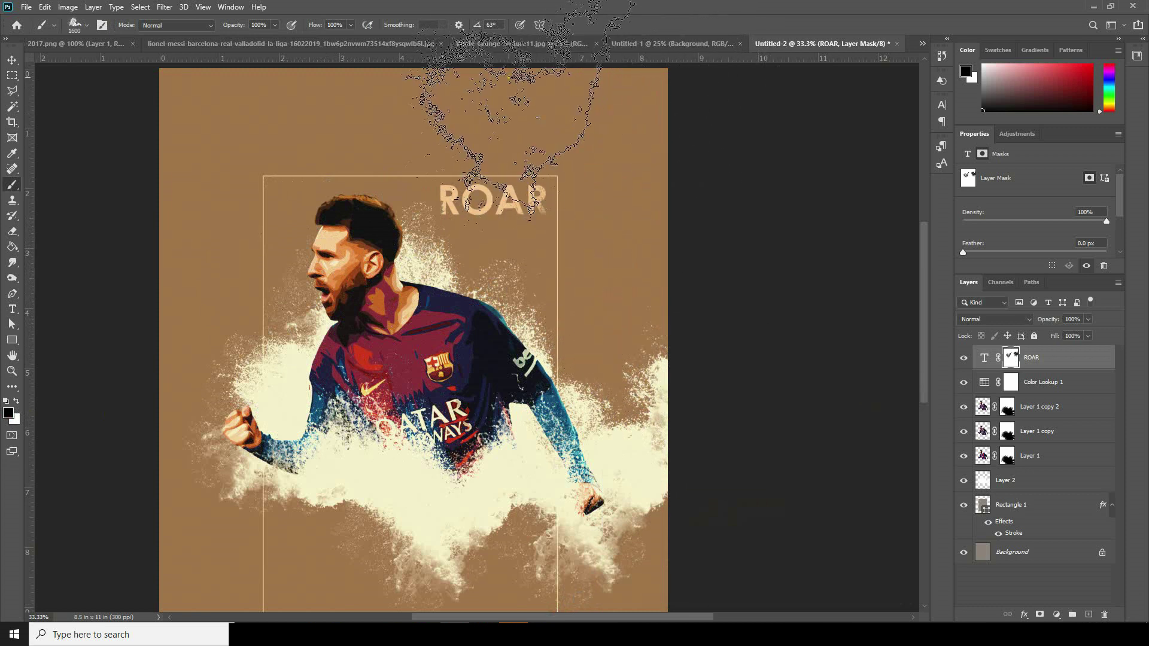
key("bracketleft")
key("bracketleft")
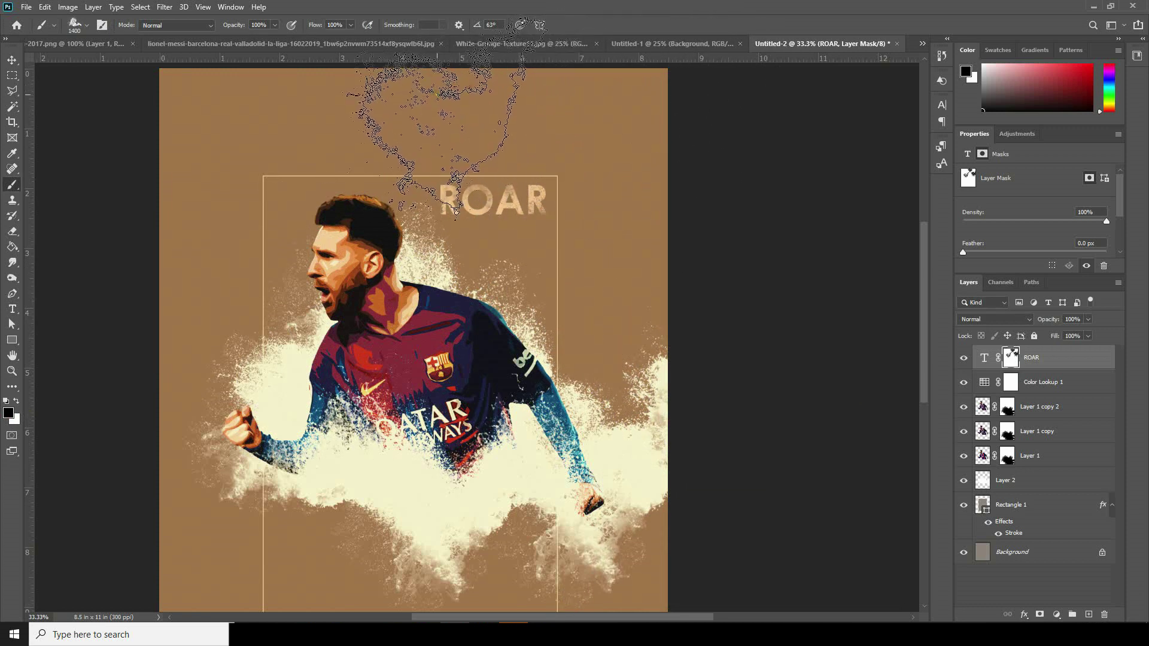
key("bracketleft")
key("bracketleft")
key("bracketleft")
key("bracketleft")
key("bracketleft")
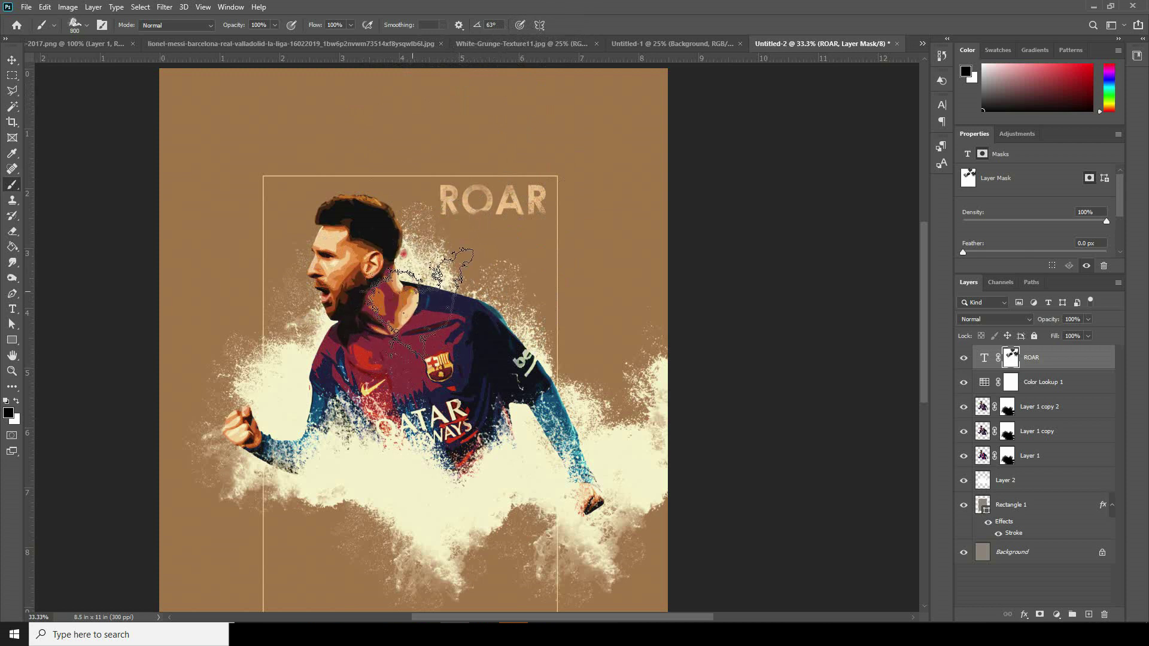
key("bracketleft")
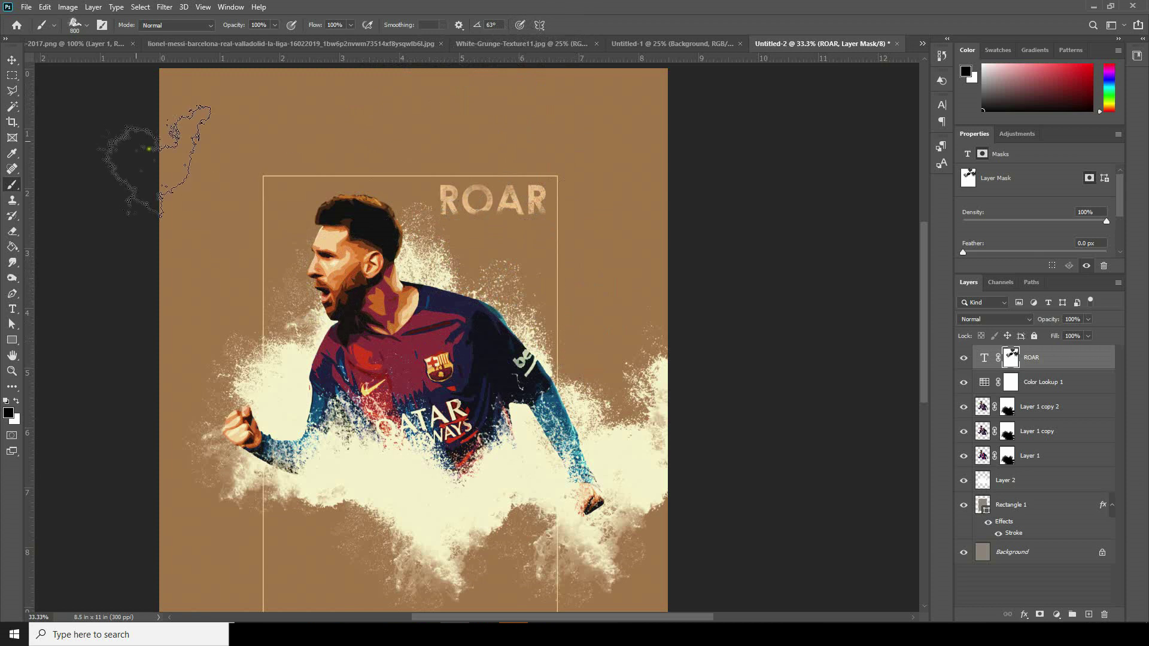
left_click(11, 60)
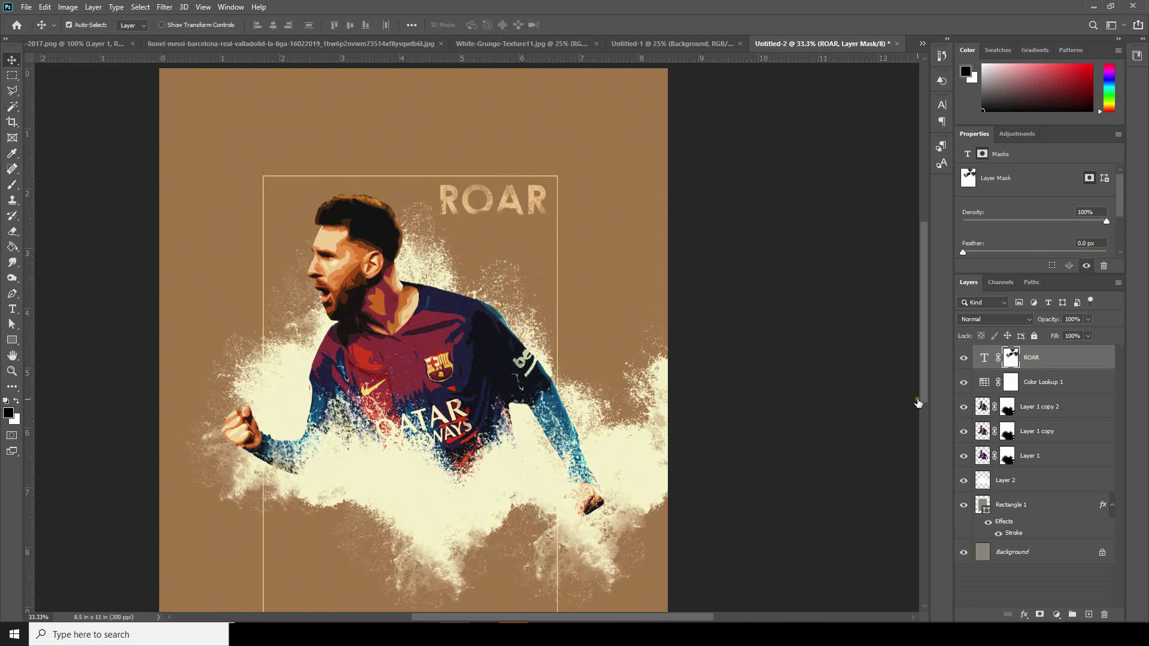
left_click(983, 361)
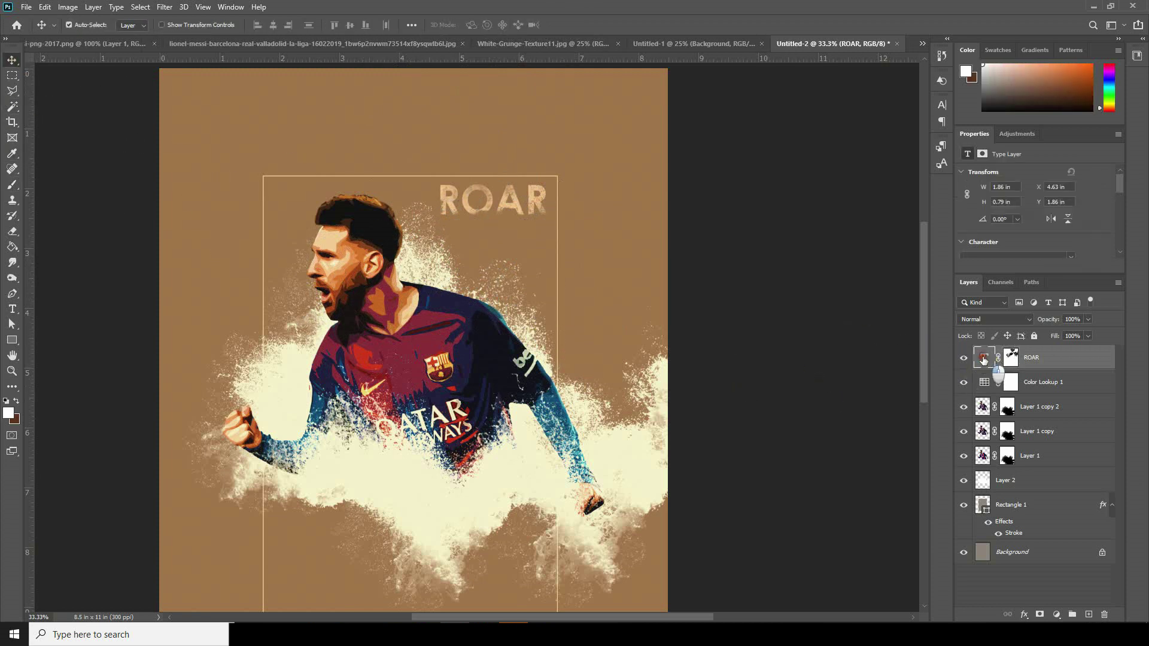
left_click_drag(984, 359, 1088, 616)
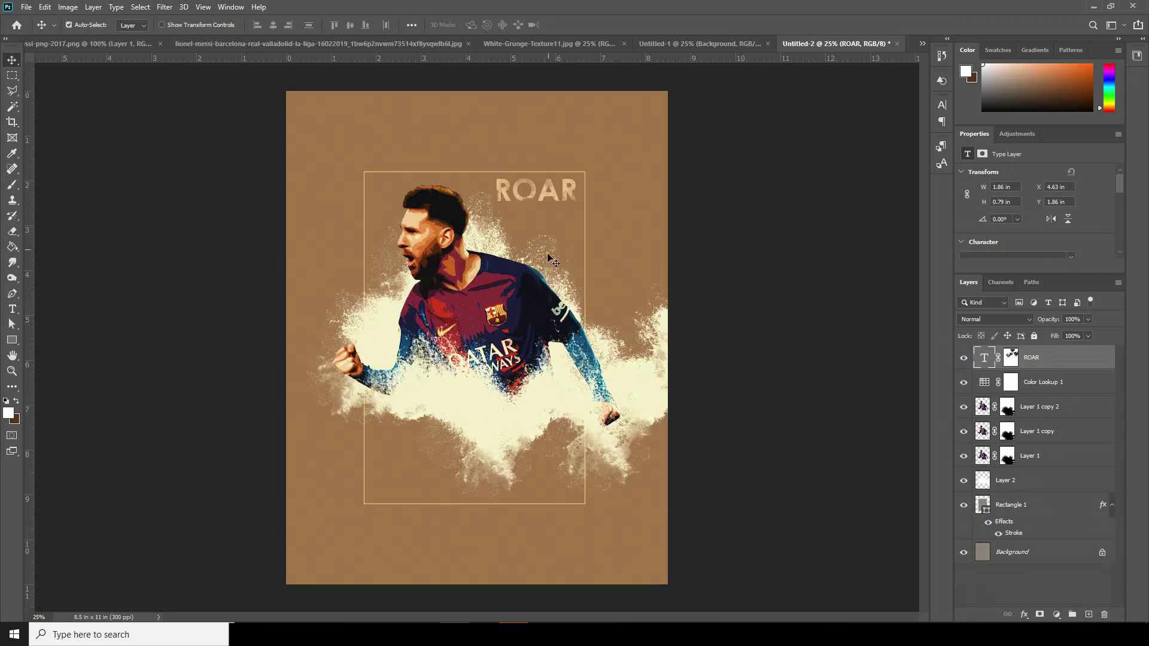
Step: Duplicate ROAR directly below itself and change the copy's text to 'LOUD'
right_click(549, 194)
left_click(556, 199)
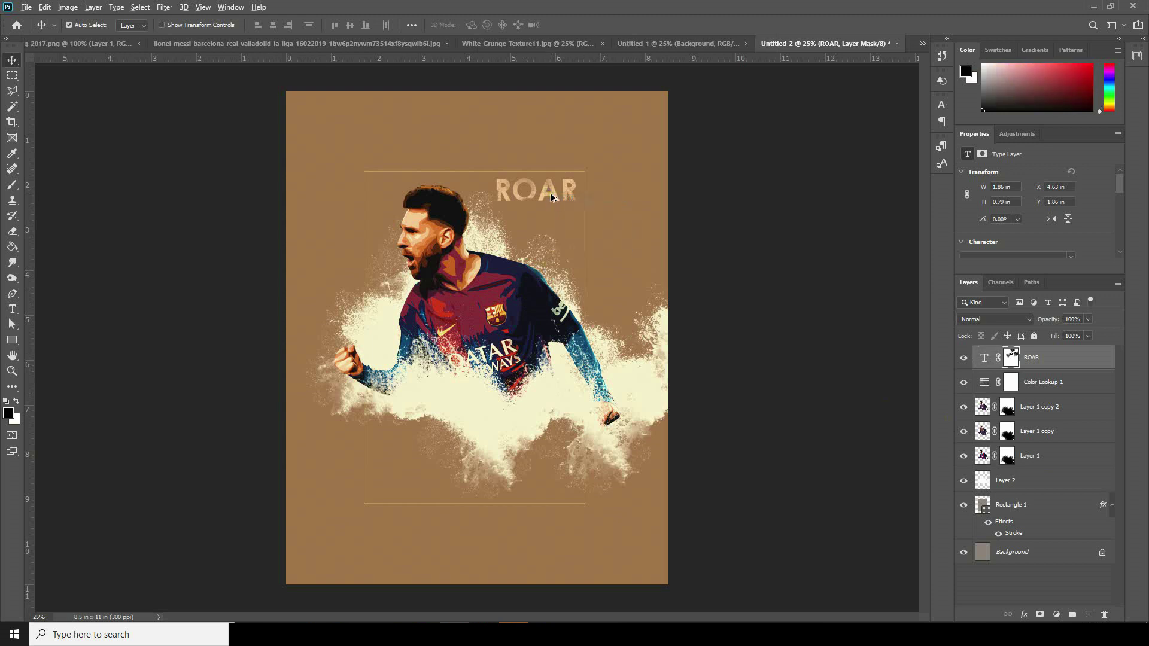
left_click_drag(552, 197, 553, 222)
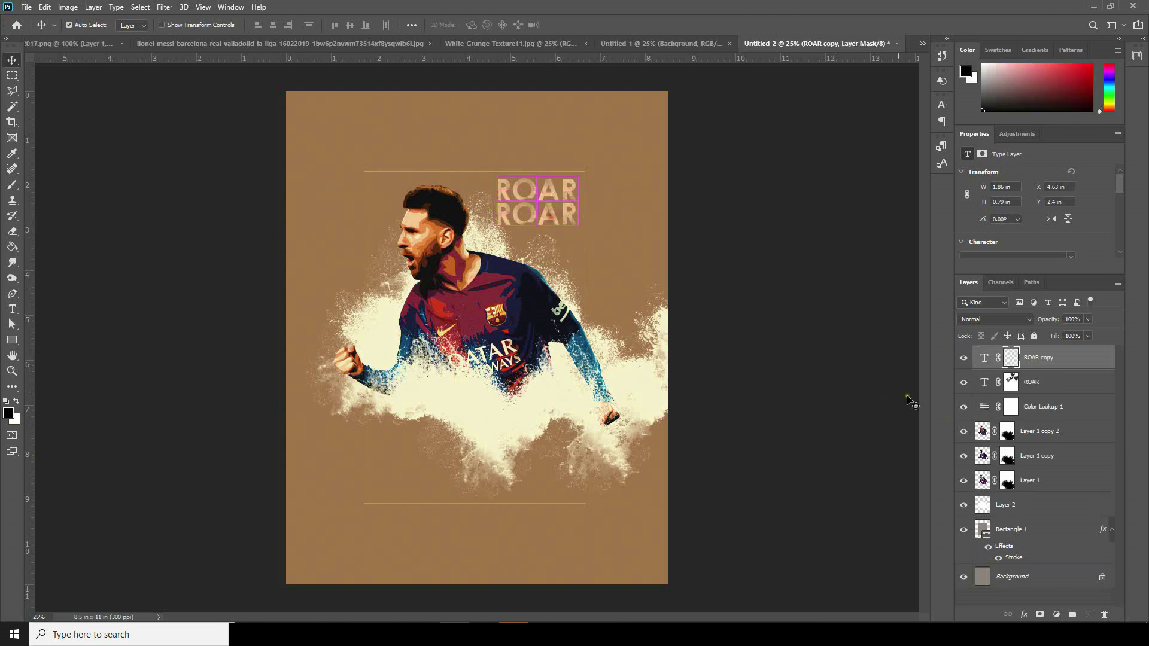
double_click(981, 358)
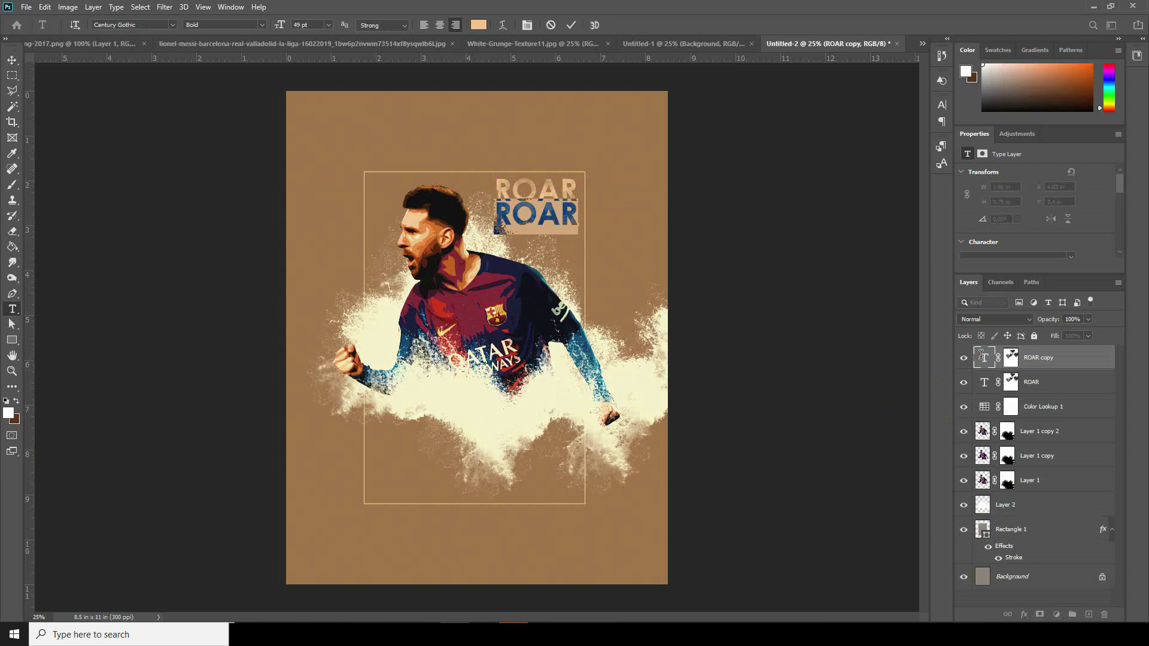
type("LOUD")
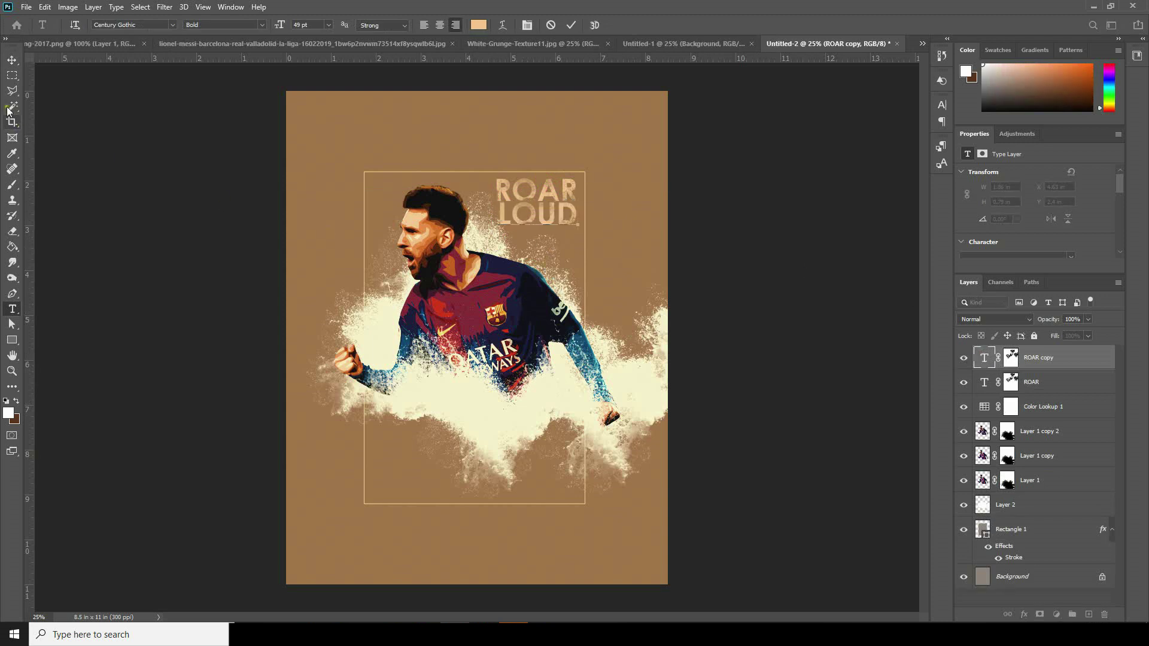
left_click(12, 60)
Step: Place a 'LIONEL' copy at the lower left and add 'MESSI' aligned beneath it
left_click_drag(580, 221, 447, 483)
double_click(989, 364)
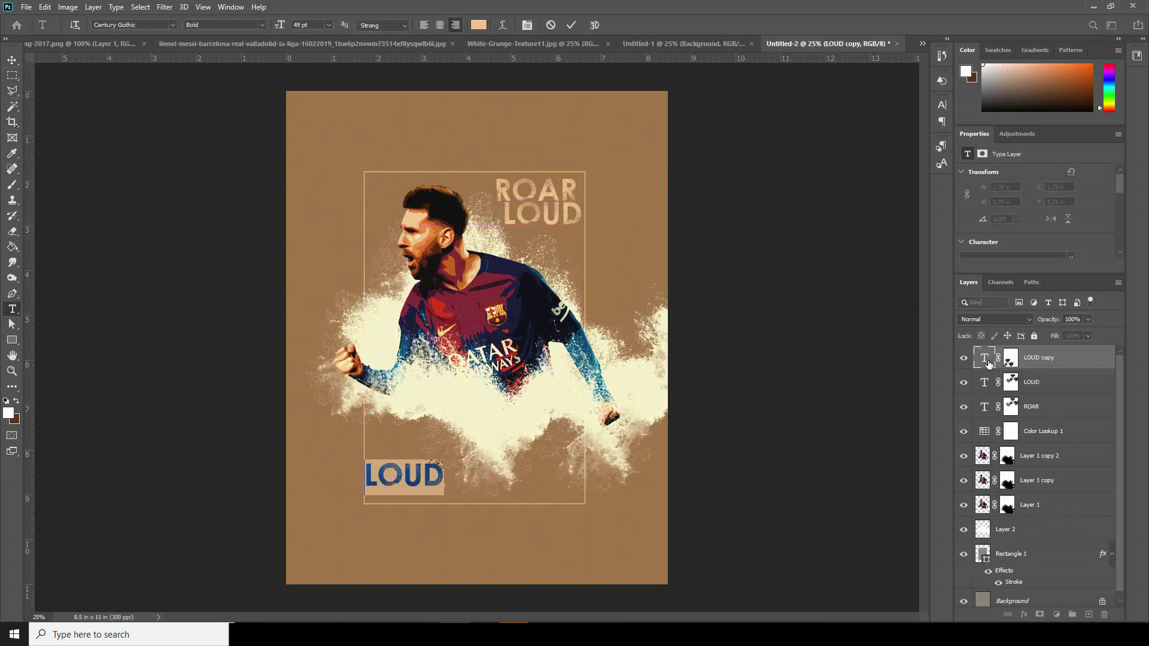
type("LIONEL")
left_click(12, 60)
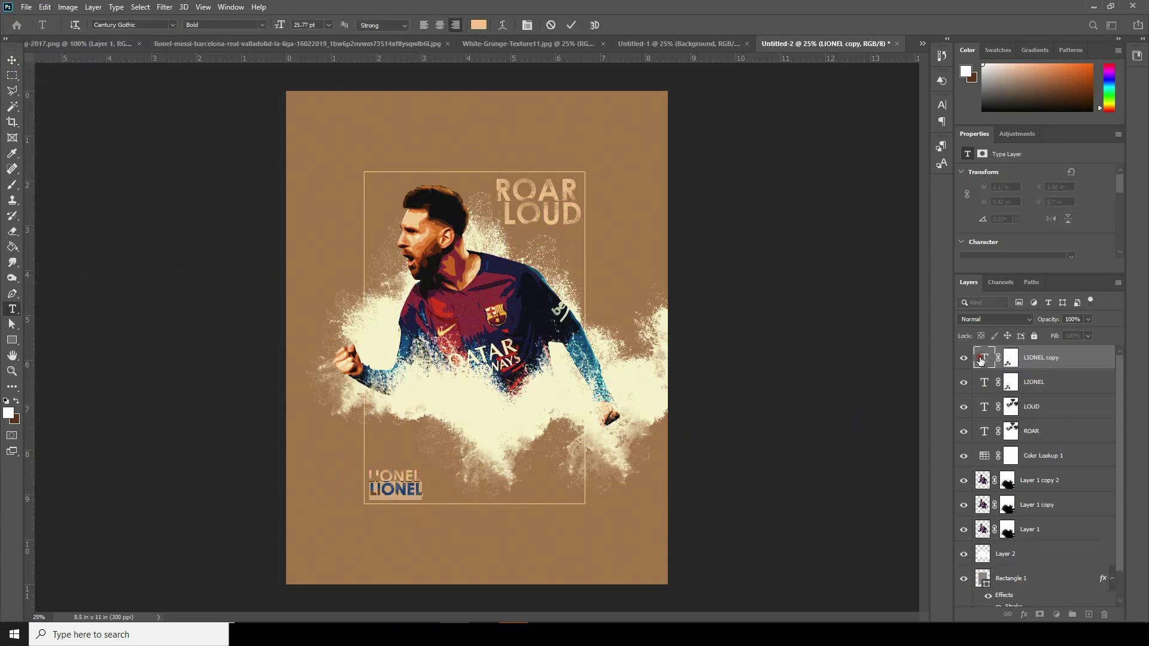
key("ctrl+Return")
key("v")
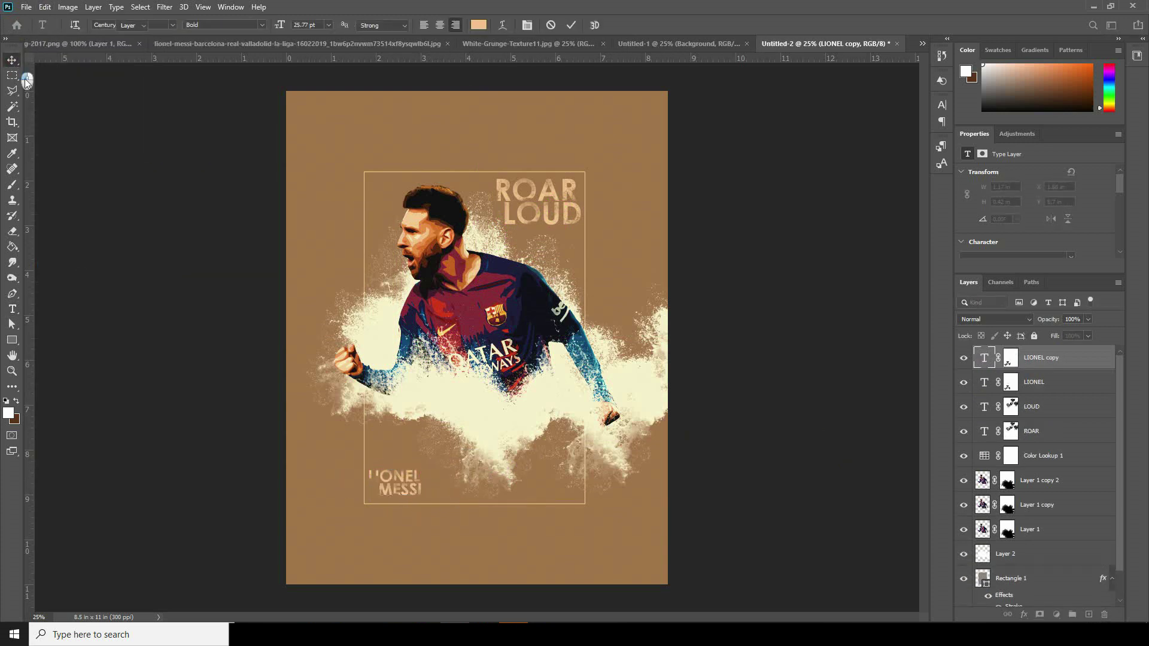
left_click_drag(404, 494, 401, 494)
Step: Delete the layer masks from the MESSI and LIONEL text layers
left_click(1010, 362)
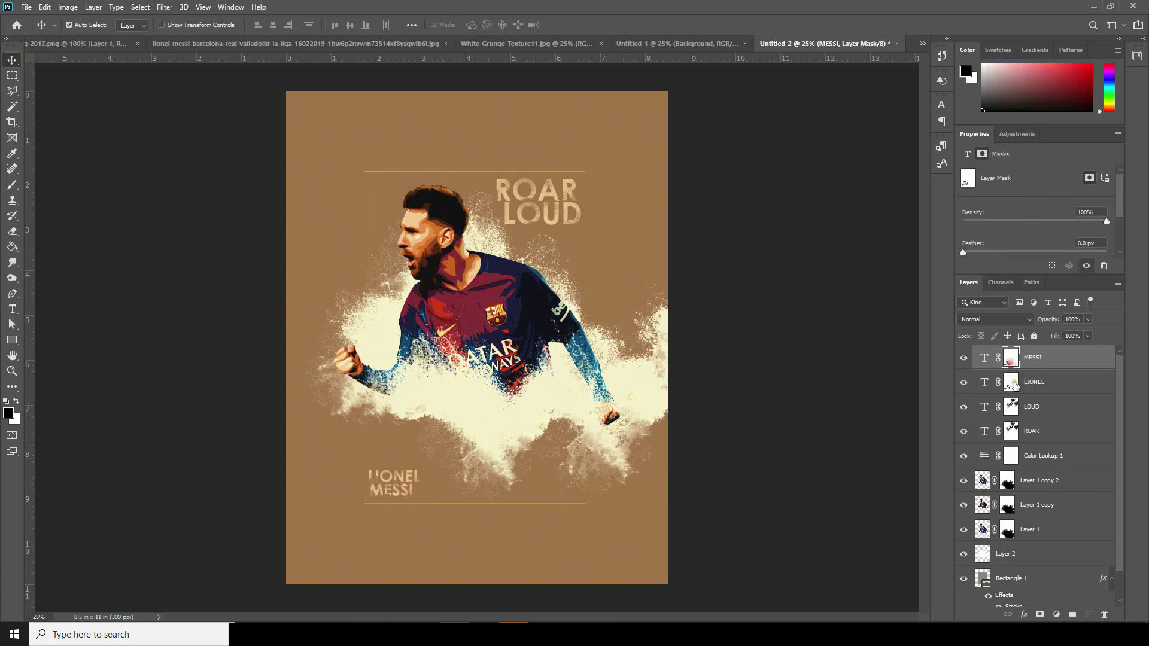
left_click_drag(1014, 387, 1013, 384)
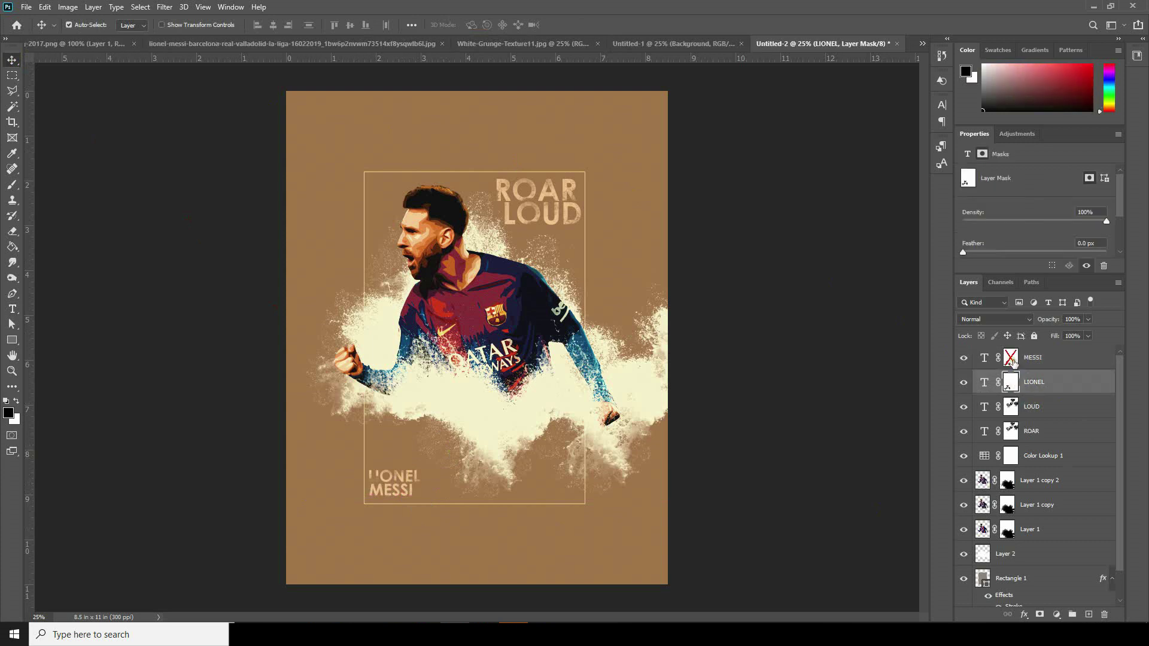
left_click(1012, 361)
left_click_drag(1013, 363, 1105, 614)
key("Return")
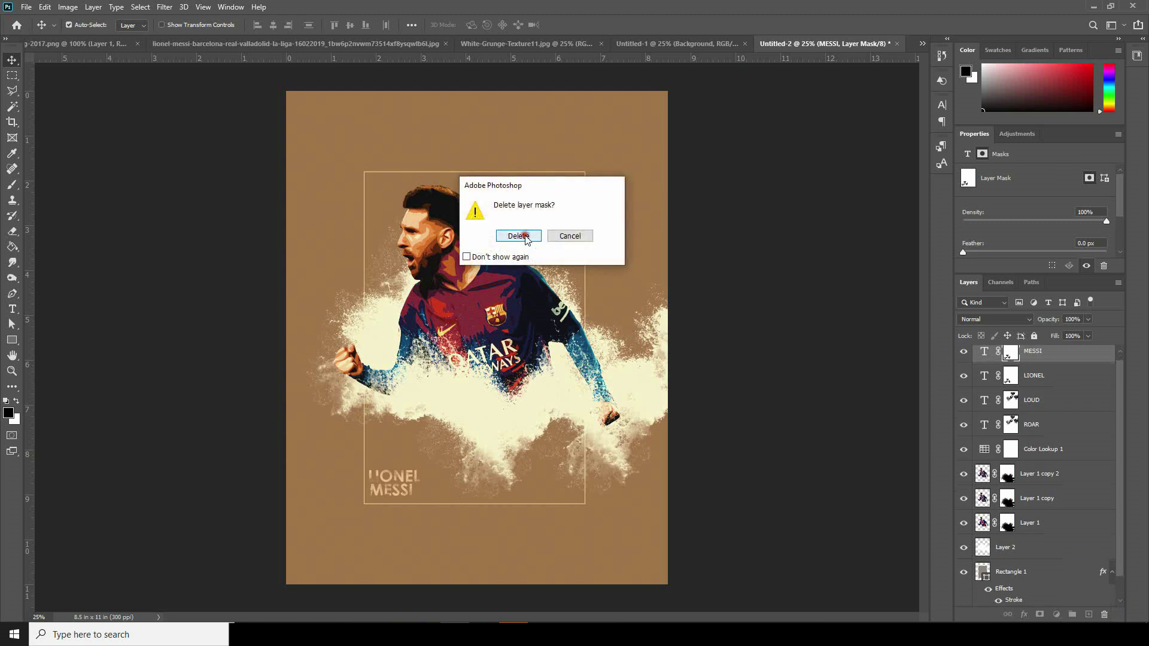
left_click_drag(1011, 385, 1105, 614)
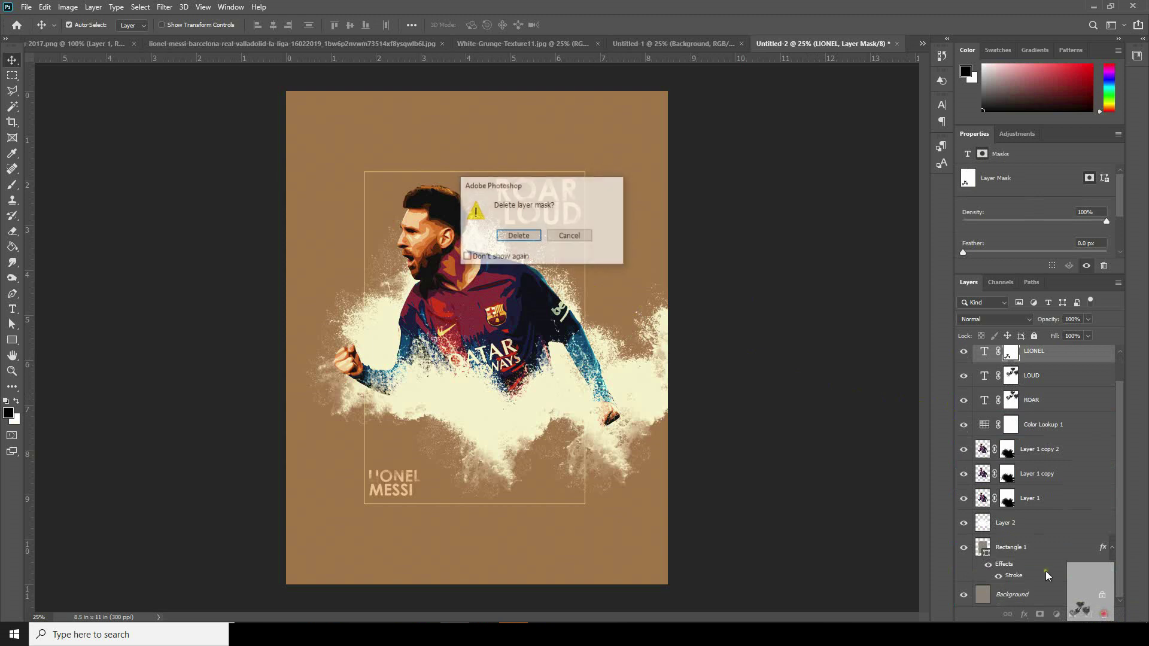
left_click(535, 236)
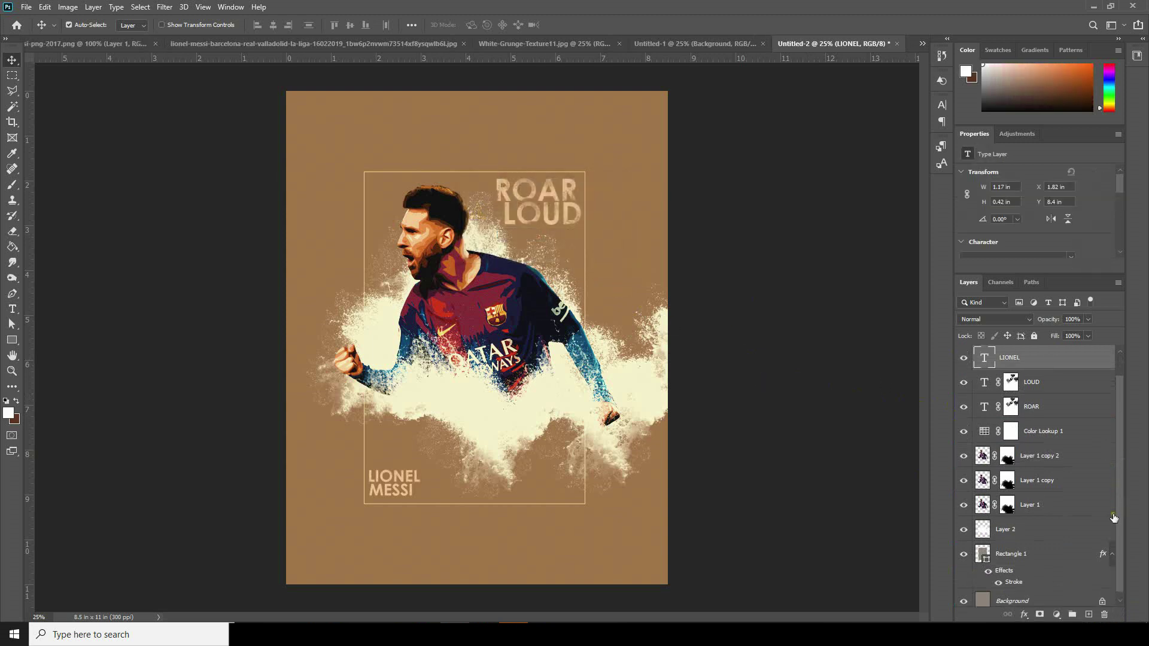
Step: Move all title text layers below Color Lookup 1 so they turn golden orange
left_click(988, 409, "shift")
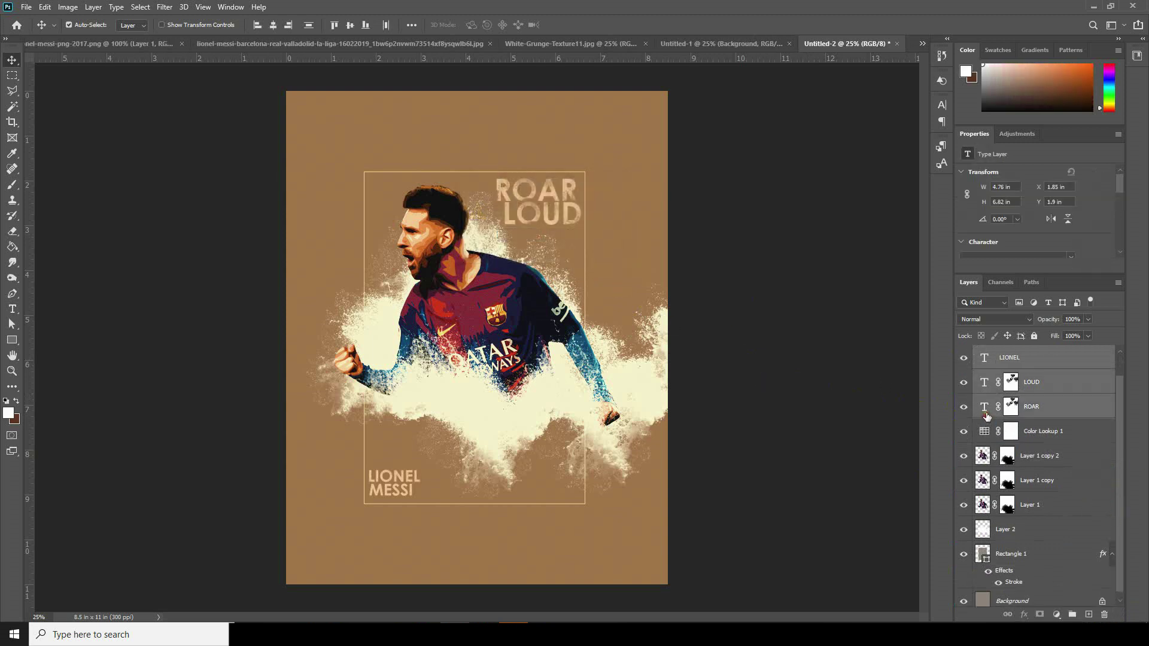
left_click_drag(988, 409, 991, 444)
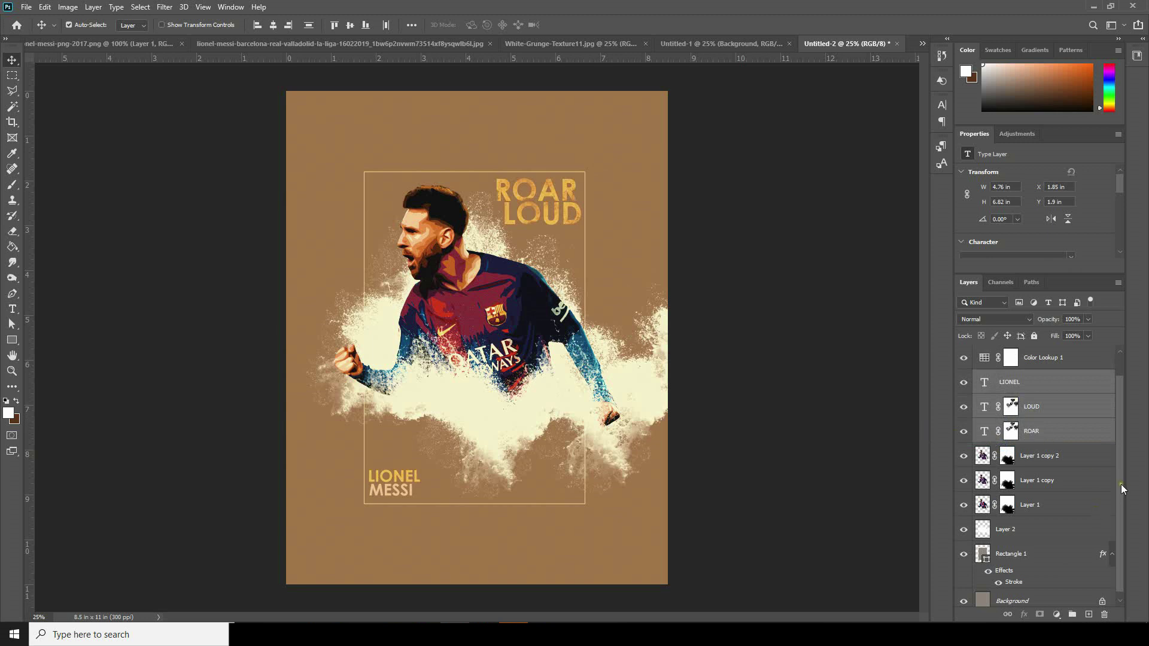
scroll(1123, 489, "up", 1)
left_click_drag(1012, 358, 995, 397)
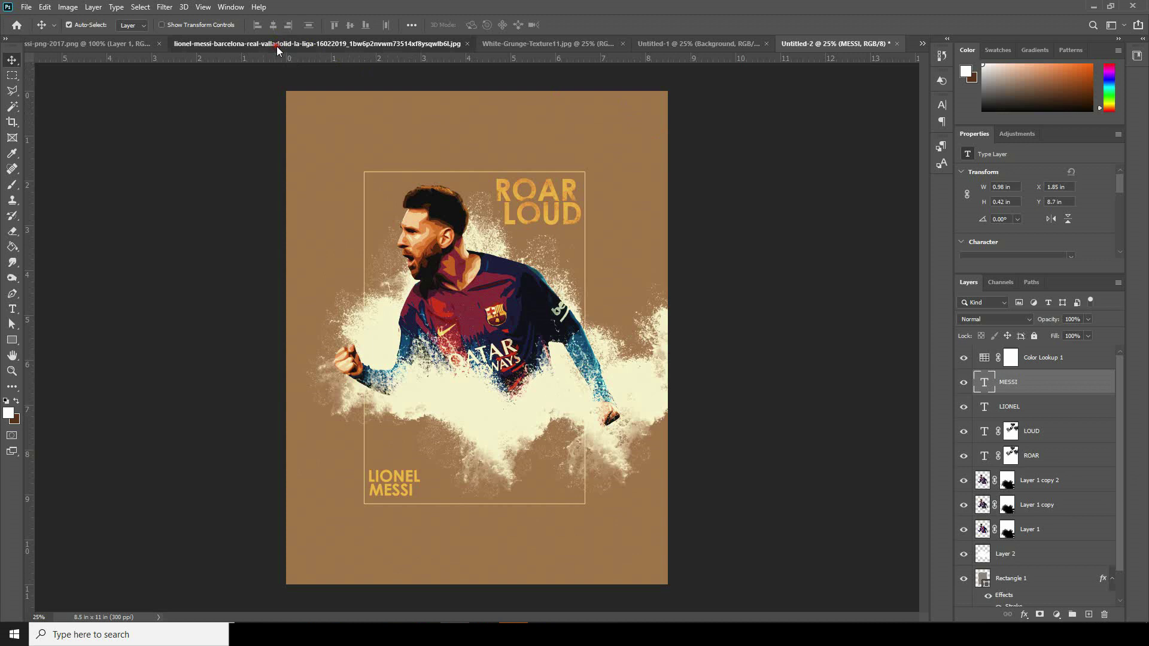
Step: Bring the White-Grunge-Texture into the poster and set its blend mode to Color Burn
left_click(276, 46)
left_click(110, 45)
left_click(637, 43)
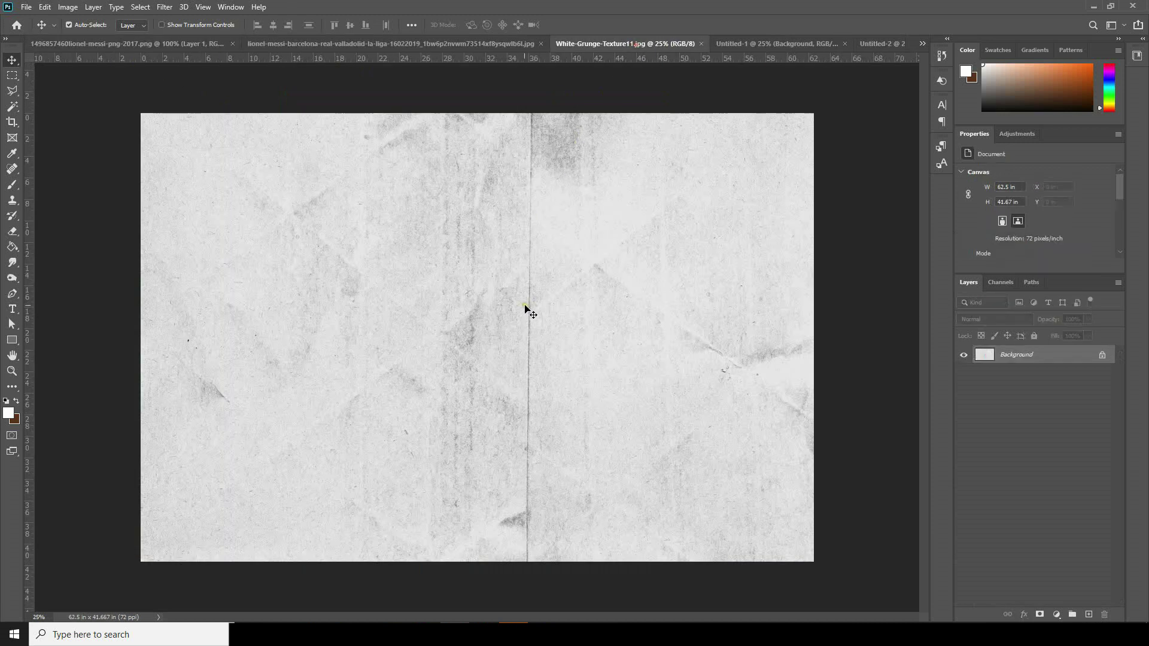
left_click_drag(526, 311, 538, 378)
left_click(995, 319)
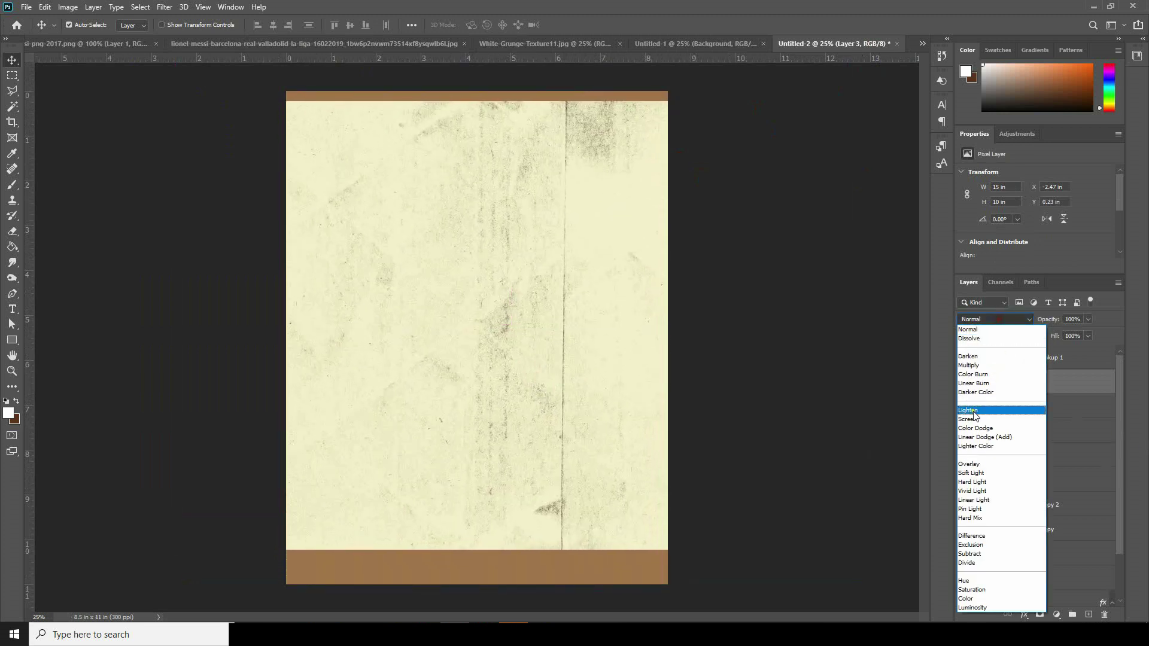
left_click(973, 374)
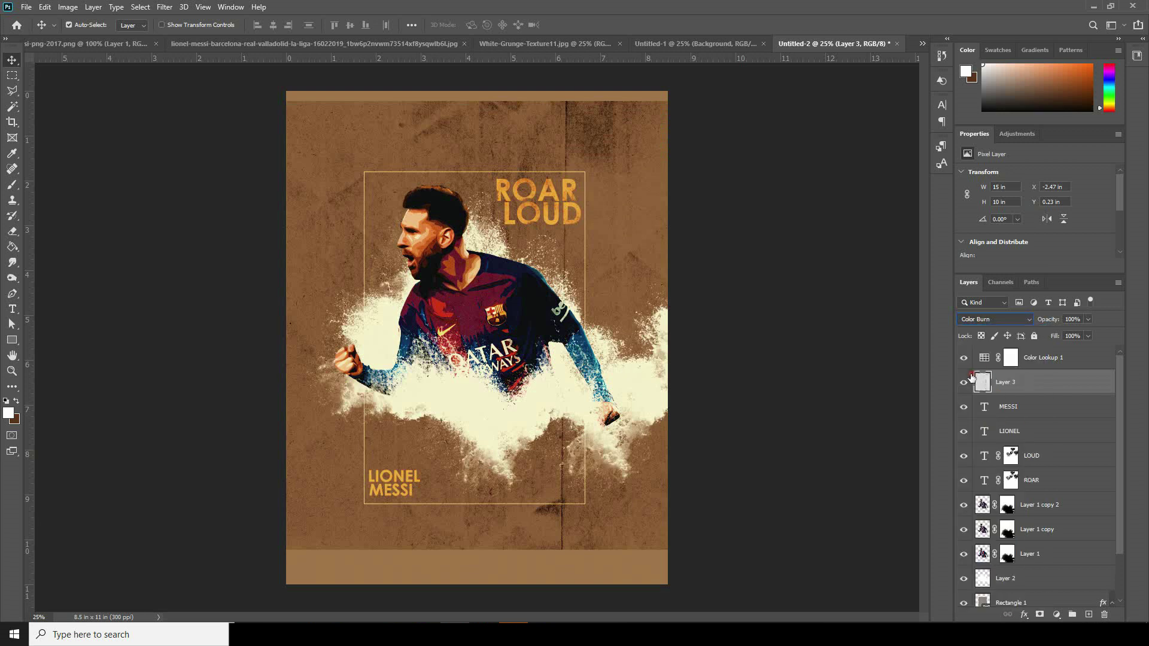
Step: Rotate the grunge texture -90° and reposition it to cover the whole page
left_click(52, 7)
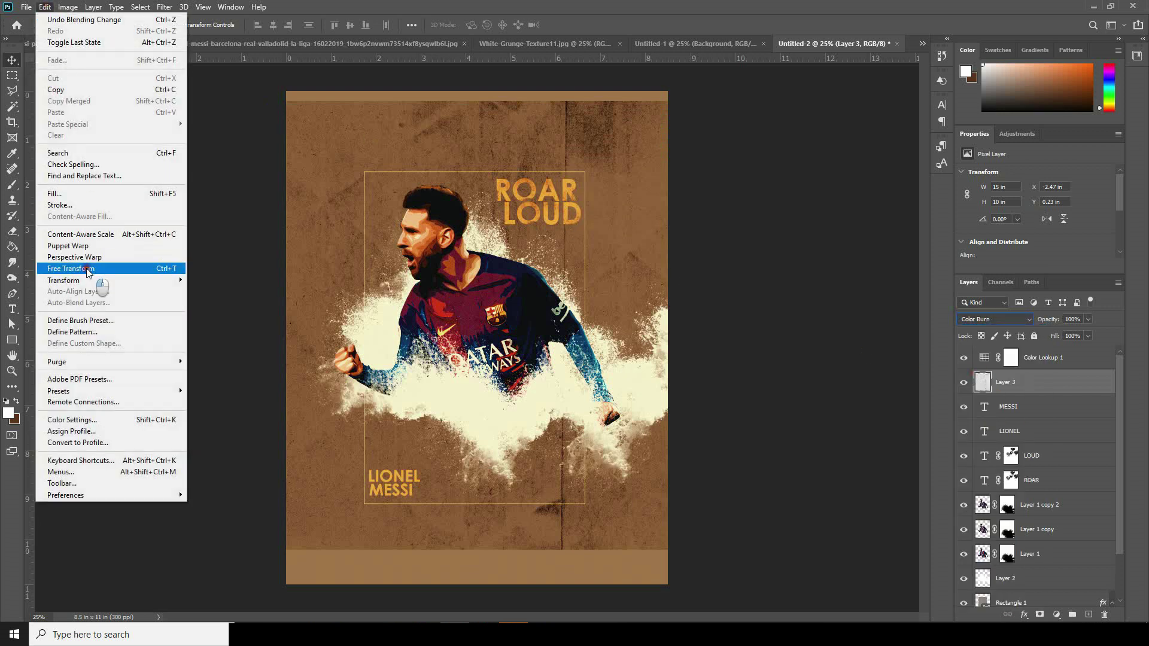
left_click(93, 271)
left_click_drag(903, 490, 550, 193)
left_click_drag(530, 289, 508, 341)
key("Return")
key("ctrl+minus")
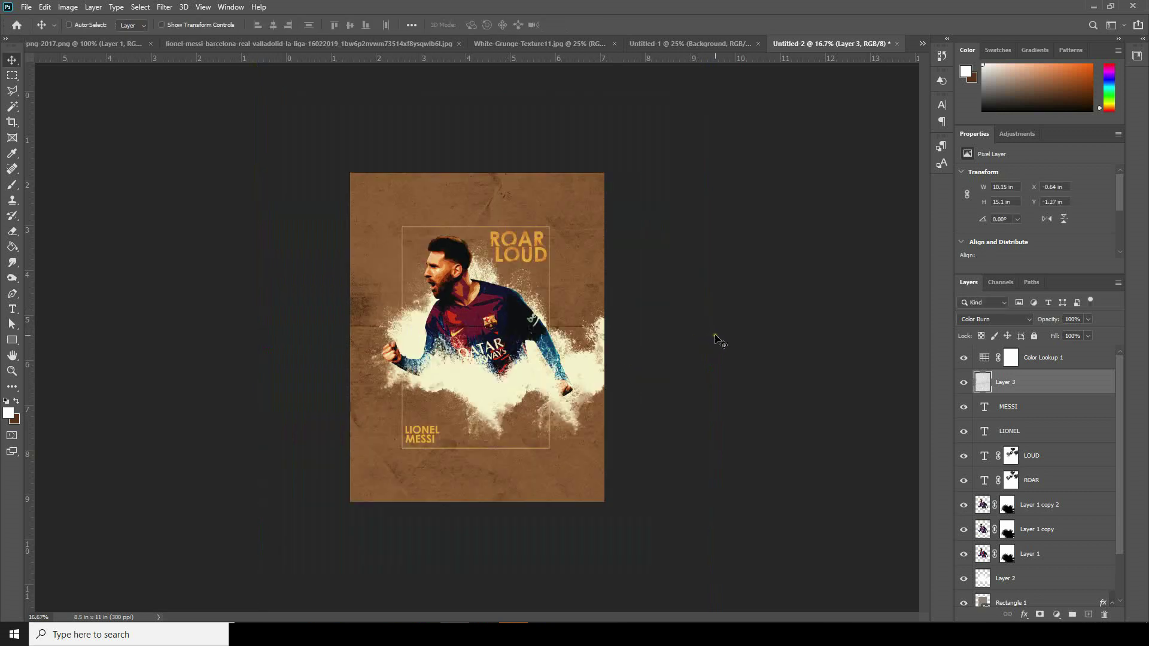
key("ctrl+plus")
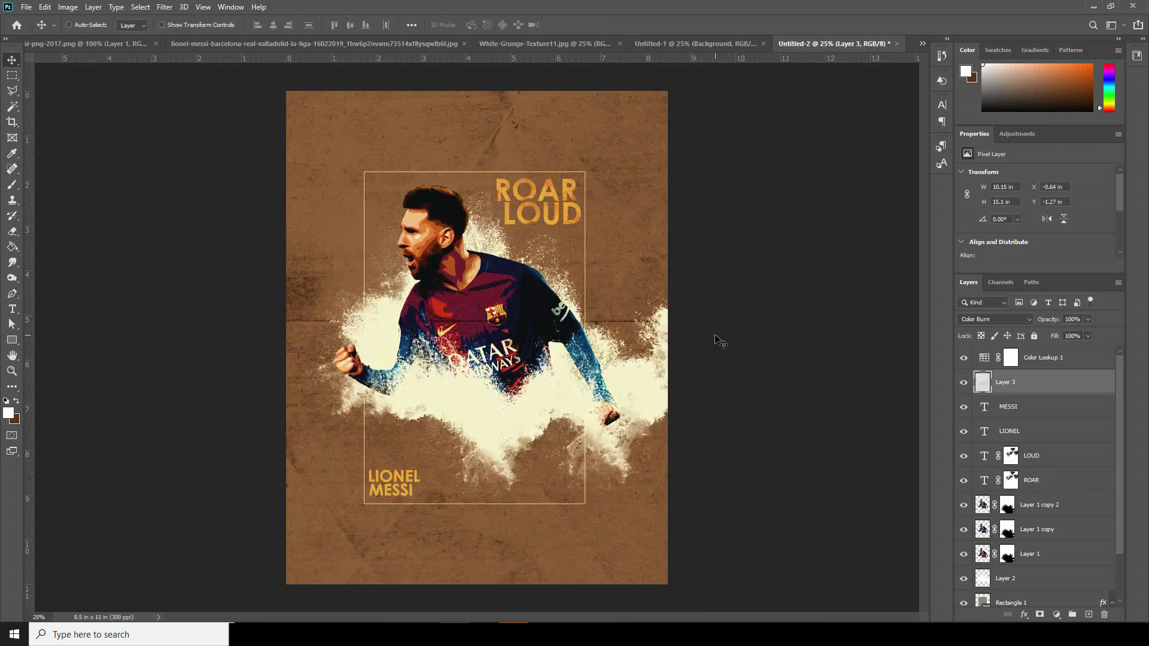
key("ctrl+minus")
key("ctrl+plus")
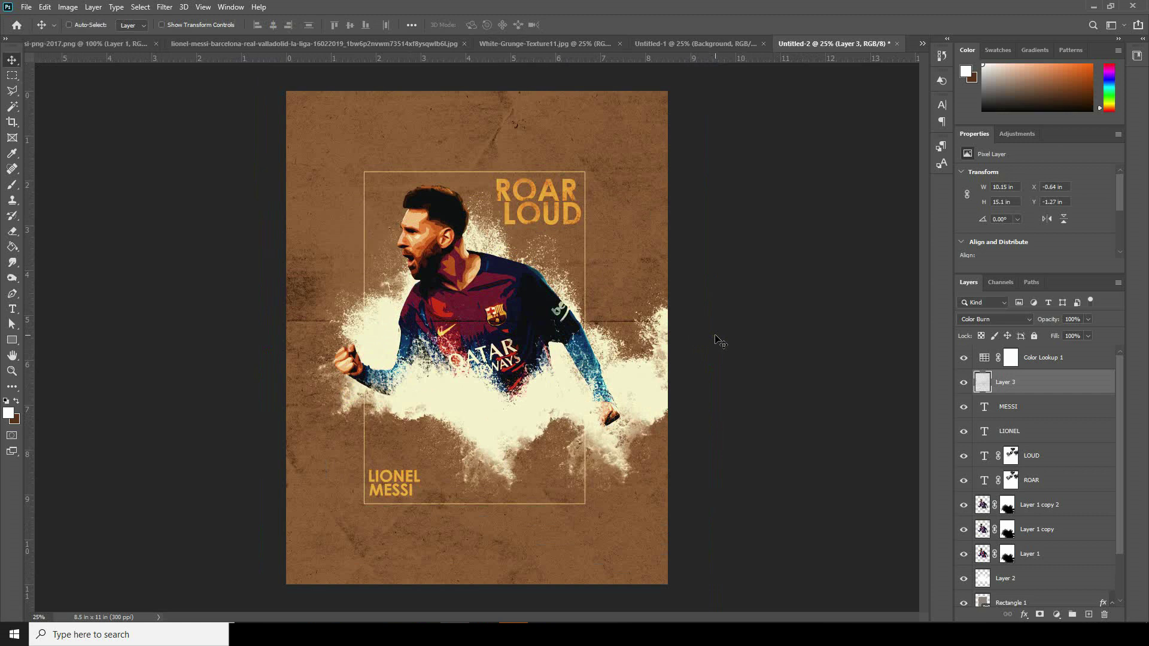